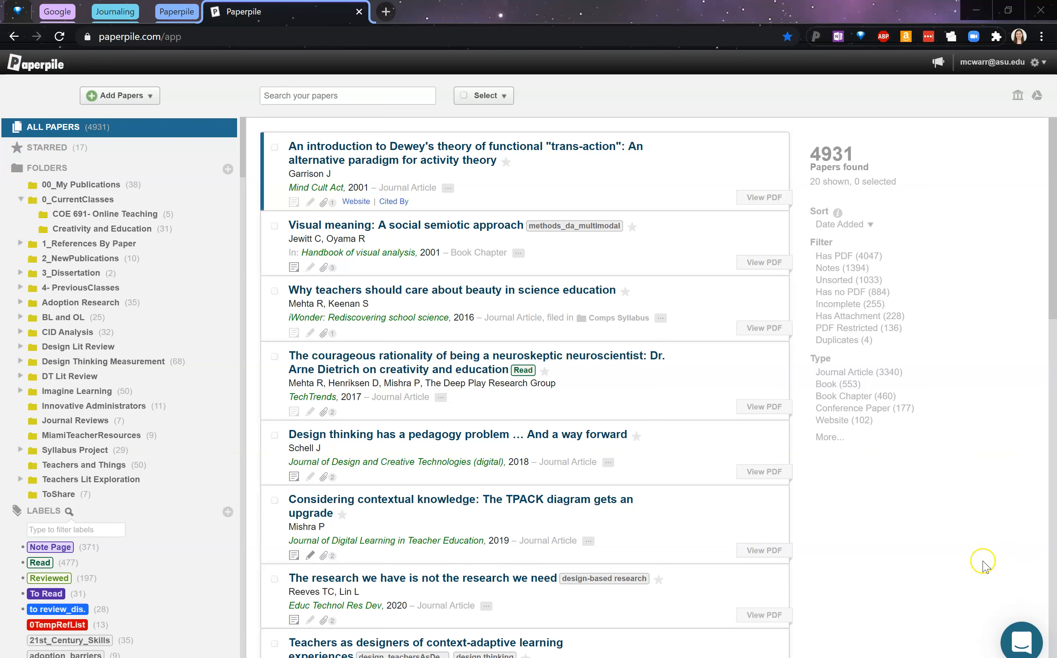
# Open Google Scholar in a new browser tab and search for "critical theory teacher education"
pyautogui.click(385, 11)
pyautogui.click(390, 39)
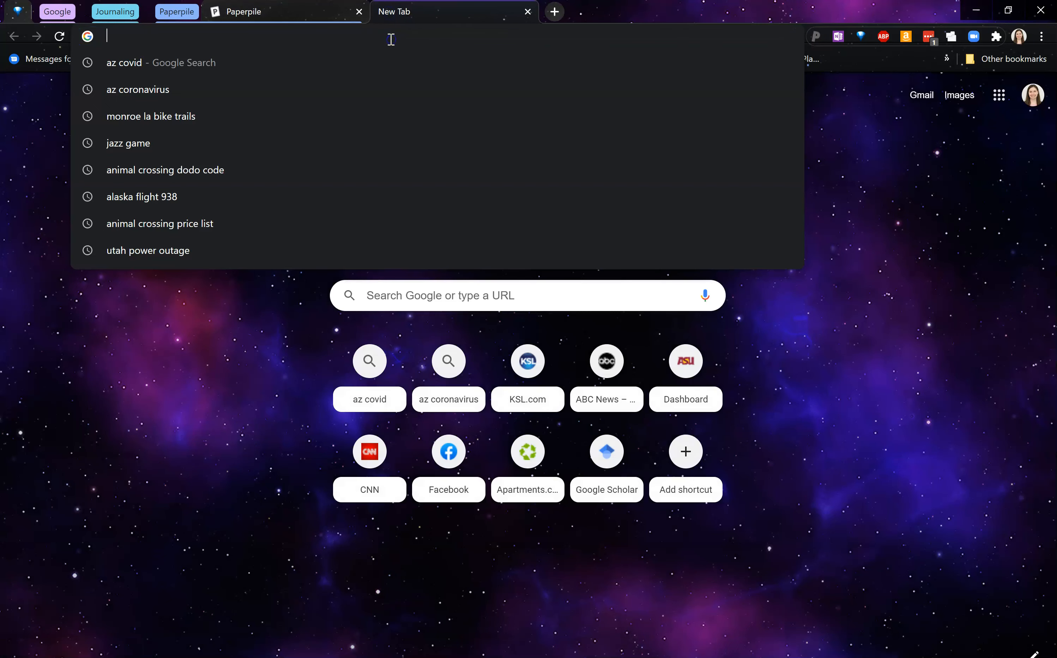
pyautogui.write('schol')
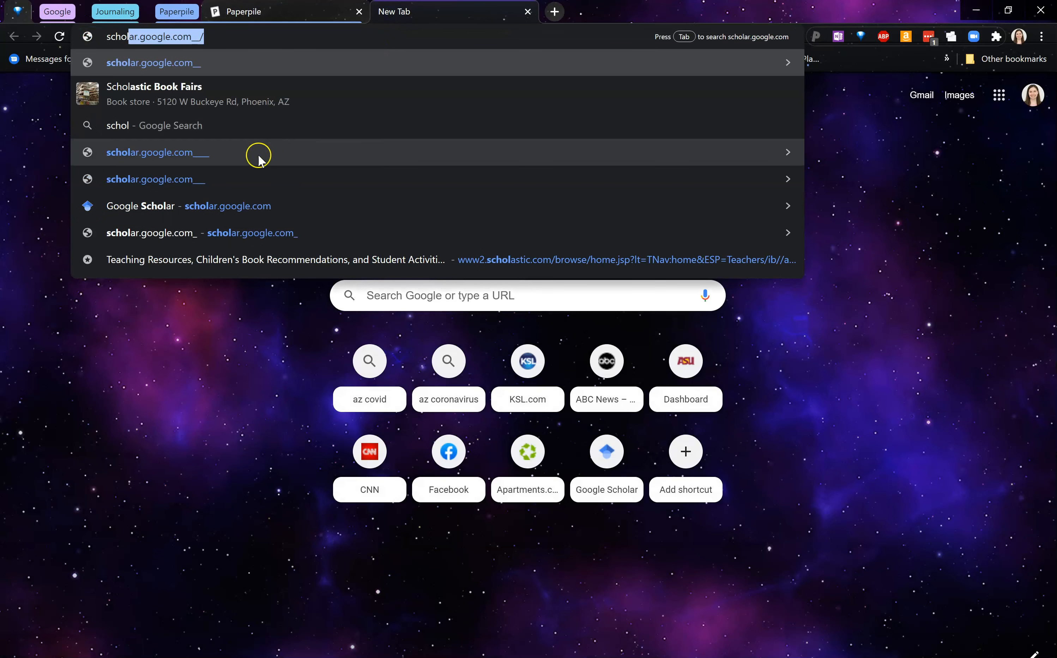
pyautogui.click(245, 217)
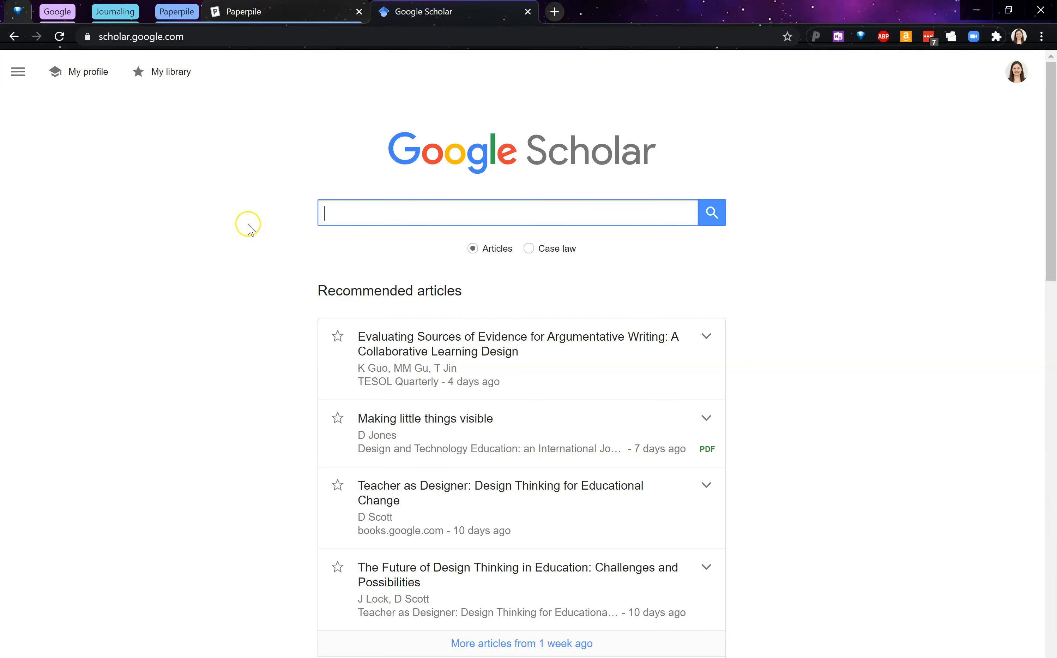
pyautogui.write('cr')
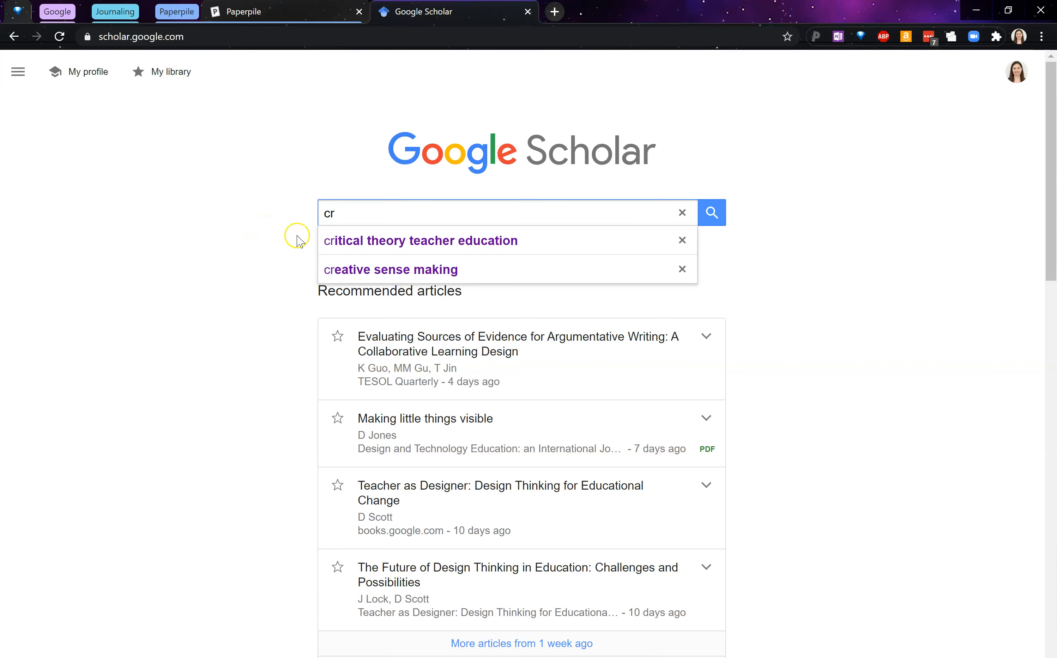
pyautogui.click(394, 242)
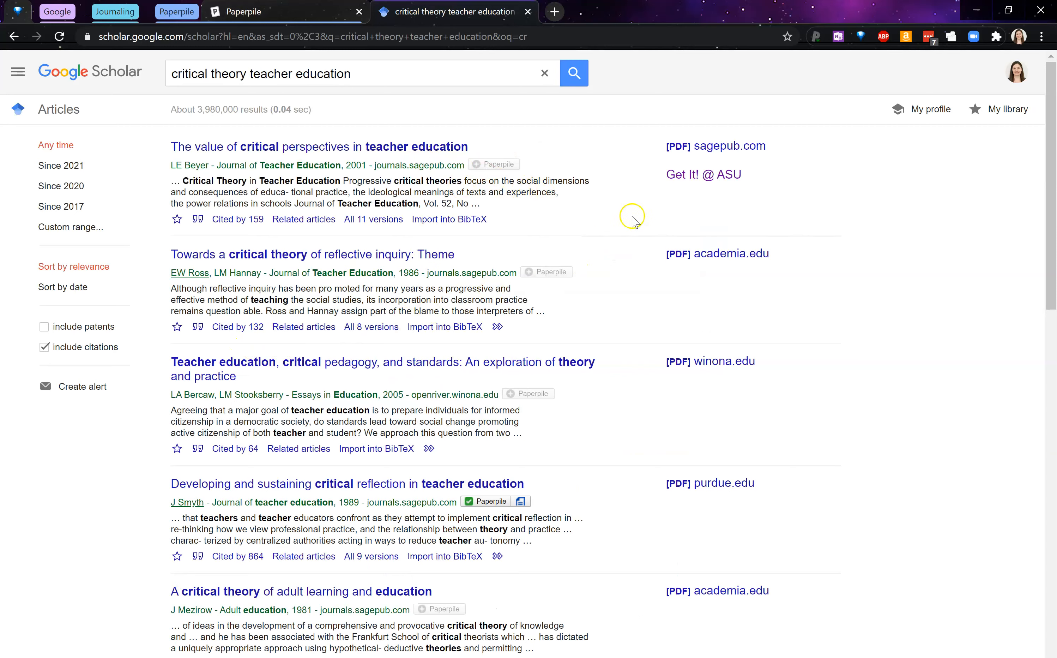
# Open the Library links settings of Google Scholar to check which library access links are enabled
pyautogui.rightClick(704, 176)
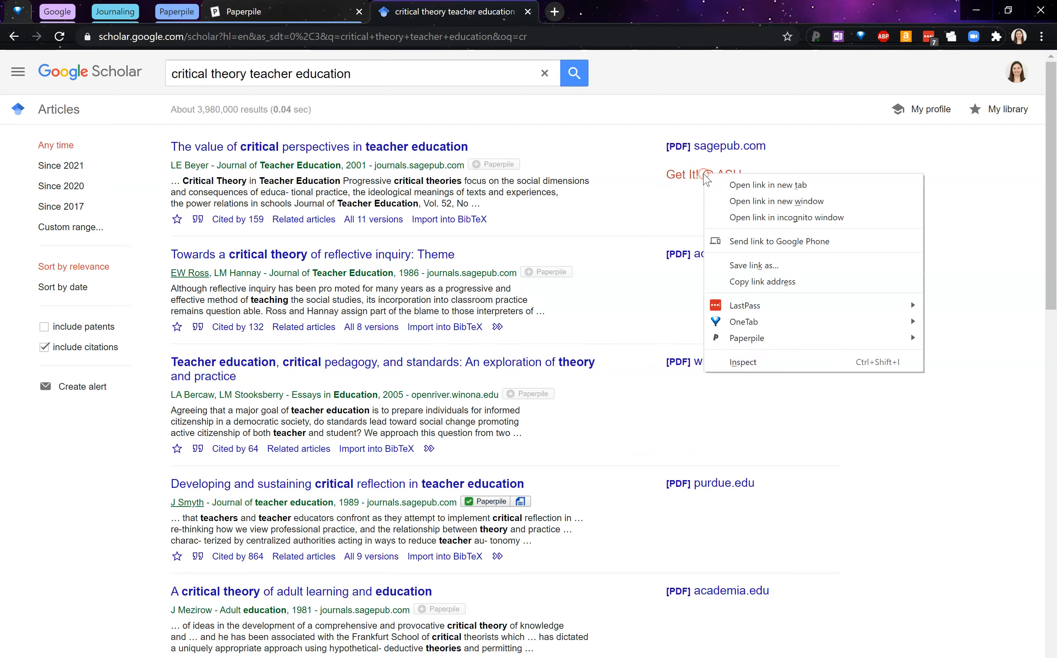
pyautogui.click(630, 196)
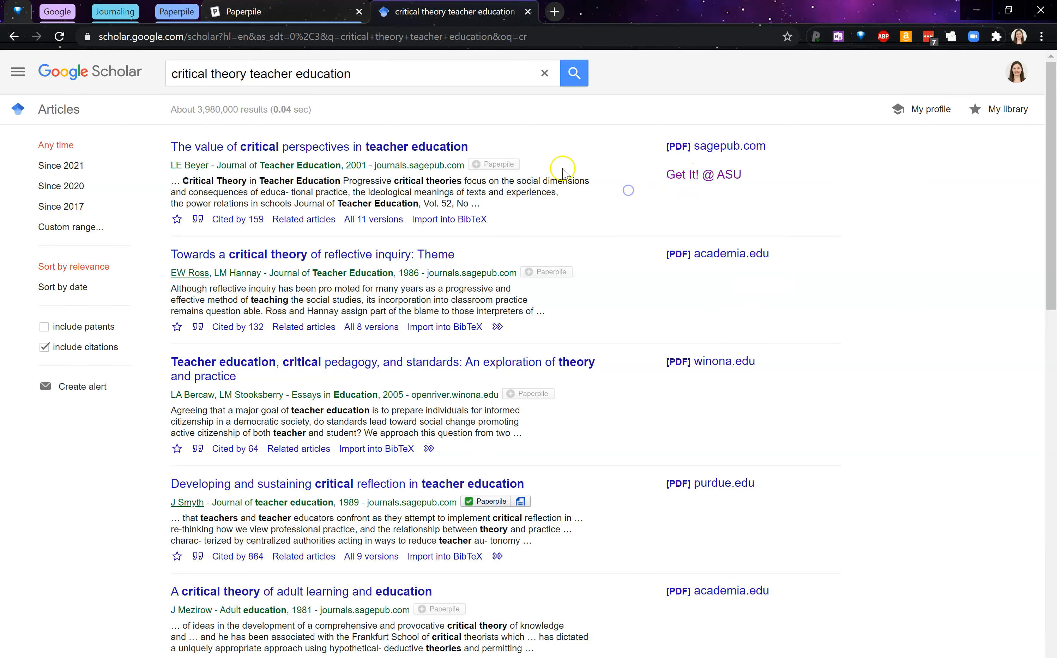
pyautogui.click(18, 72)
pyautogui.click(84, 392)
pyautogui.click(62, 191)
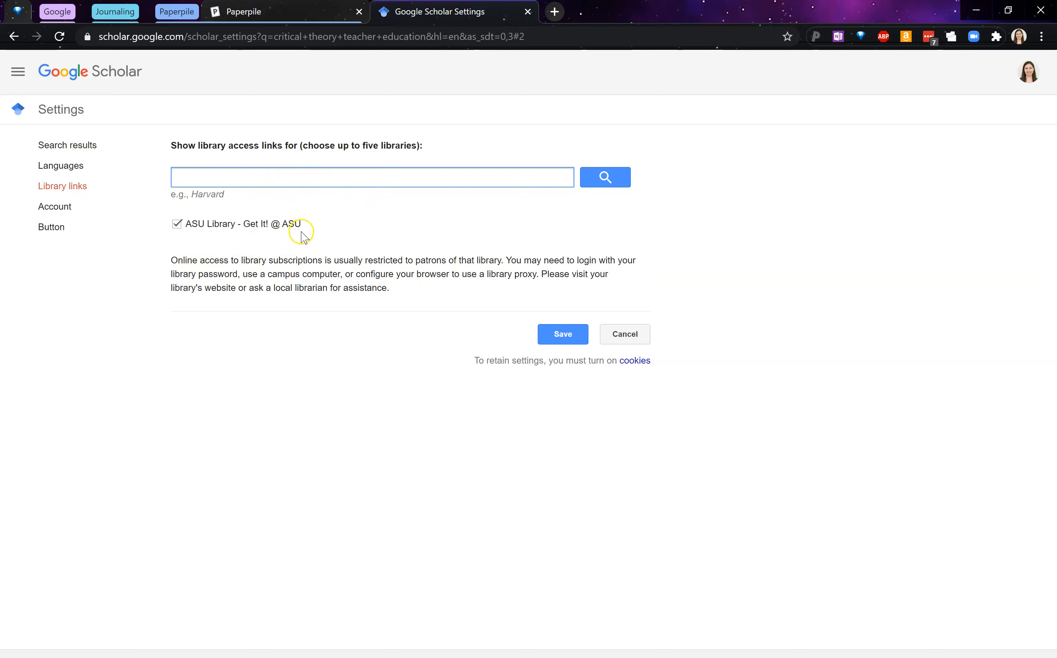
# Leave the Google Scholar settings without saving and return to the "critical theory teacher education" results
pyautogui.click(18, 72)
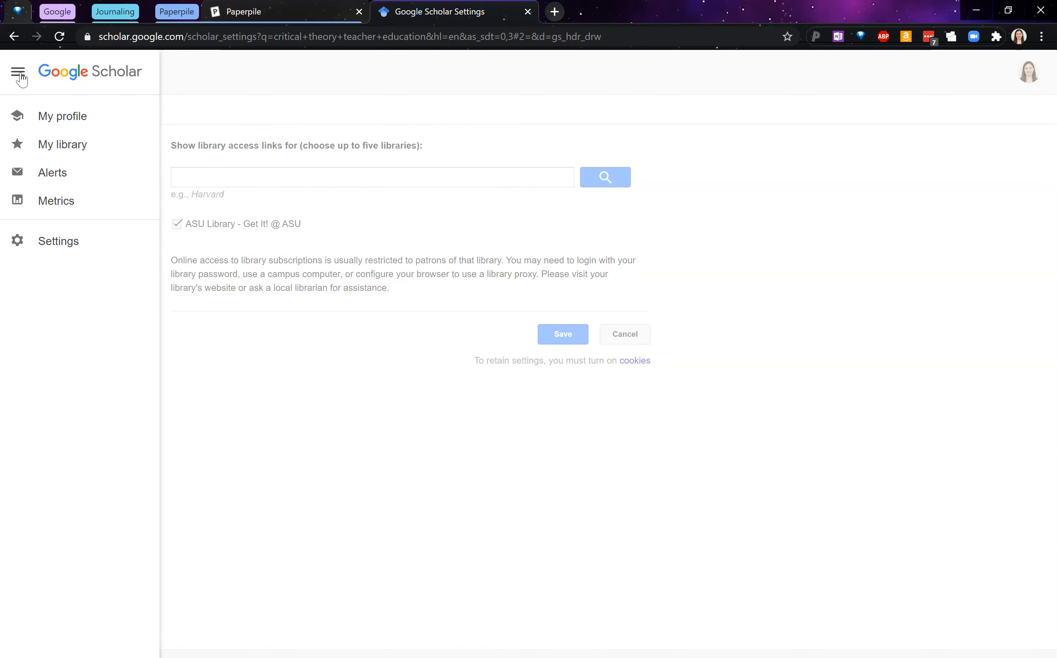
pyautogui.click(189, 83)
pyautogui.click(13, 37)
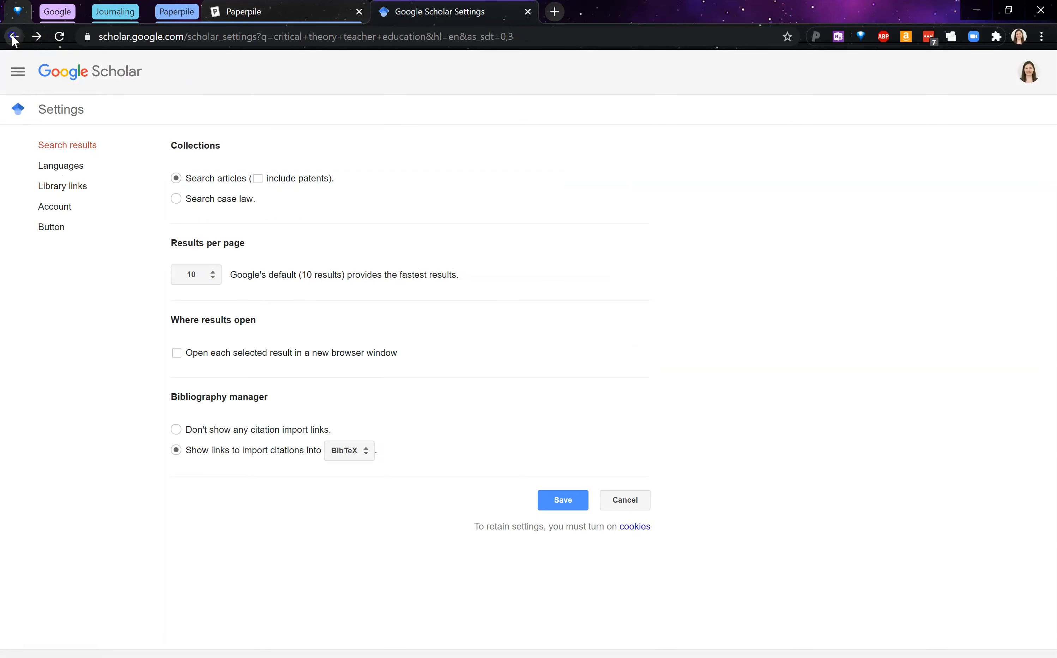
pyautogui.click(13, 37)
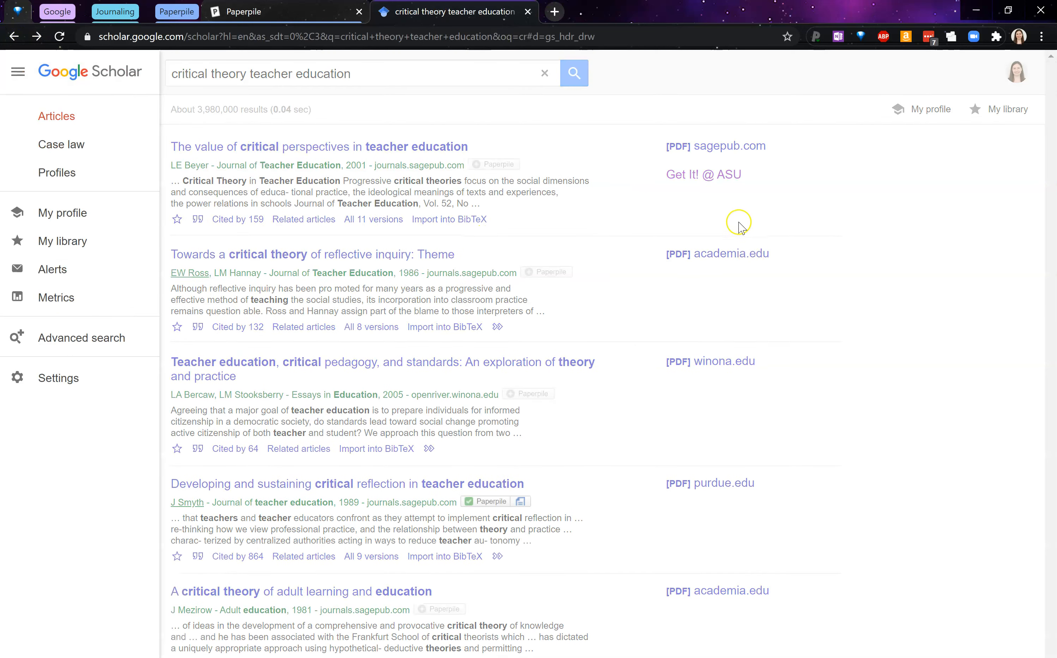
pyautogui.click(817, 200)
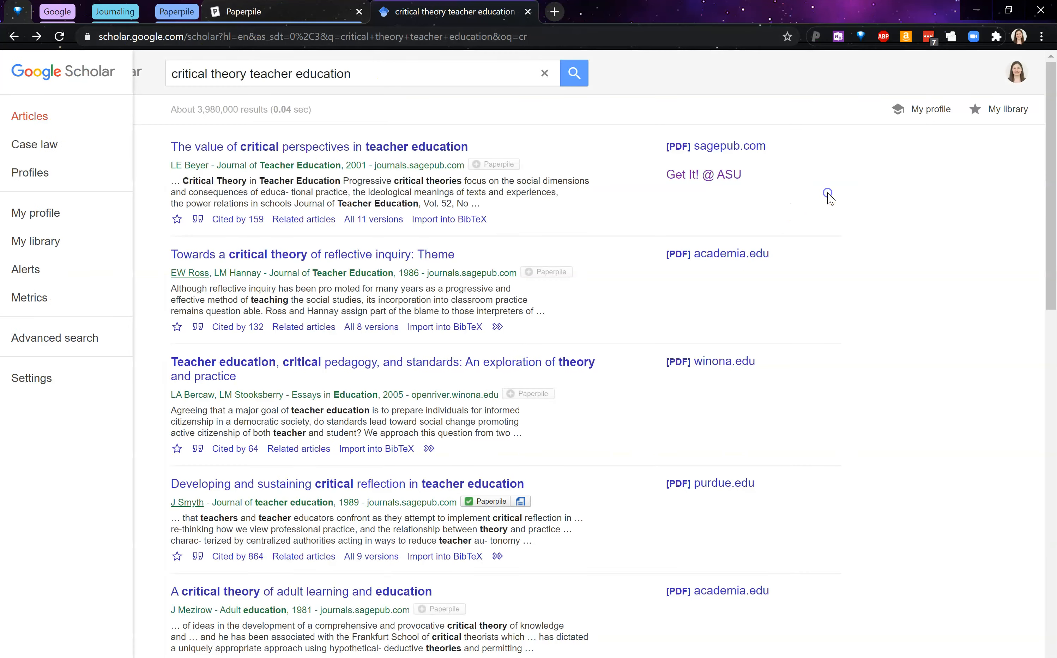
# Open the first result's Get It! @ ASU link in a new tab and look over the article page
pyautogui.rightClick(706, 175)
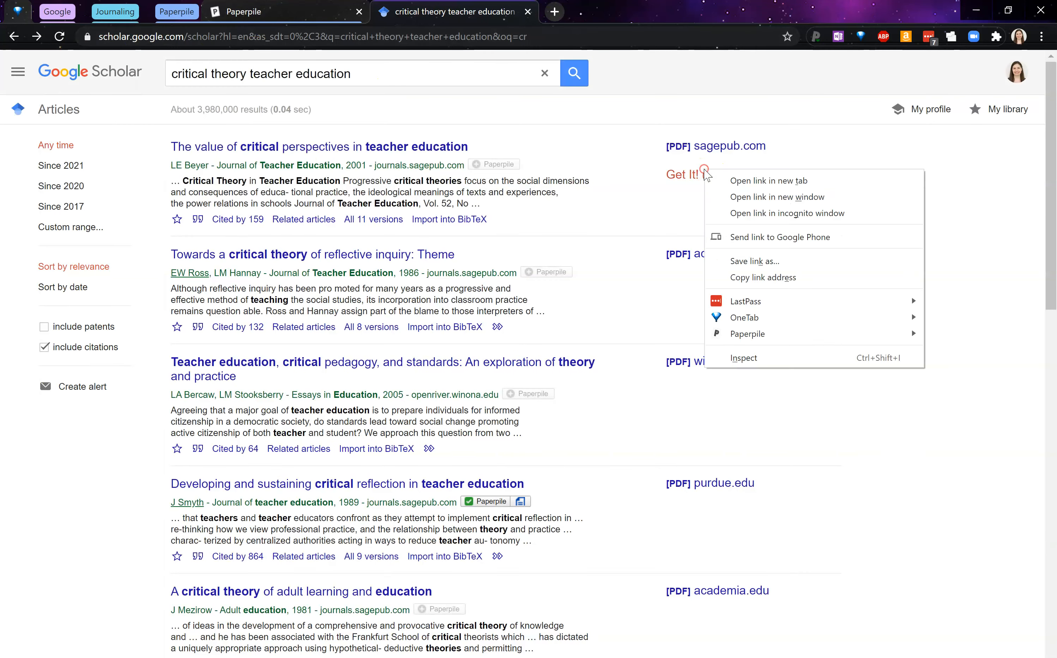
pyautogui.click(768, 180)
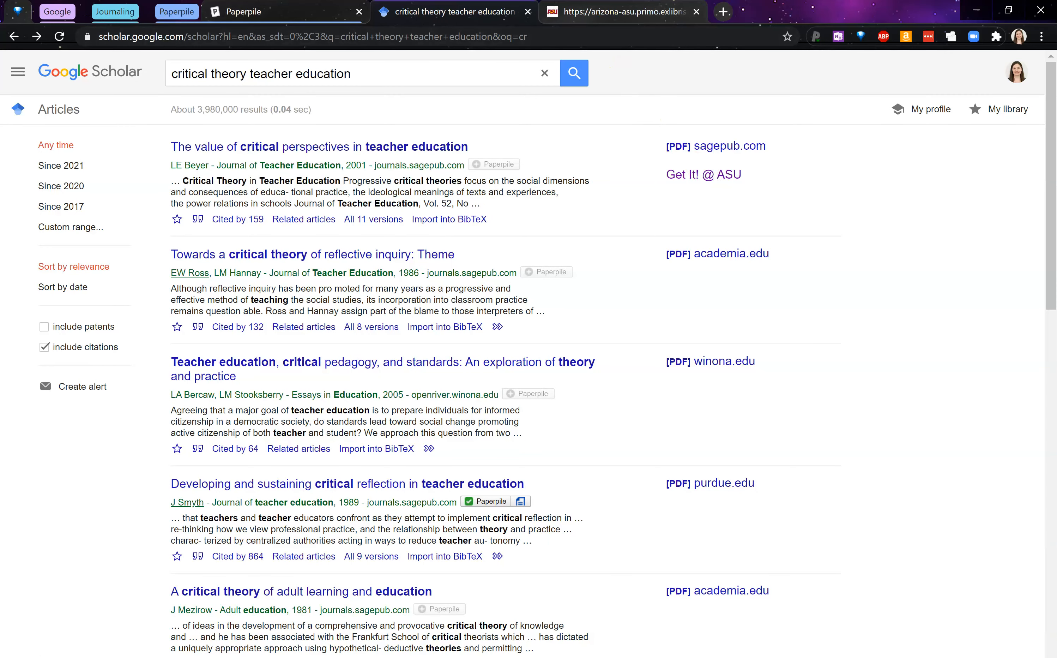
pyautogui.click(606, 9)
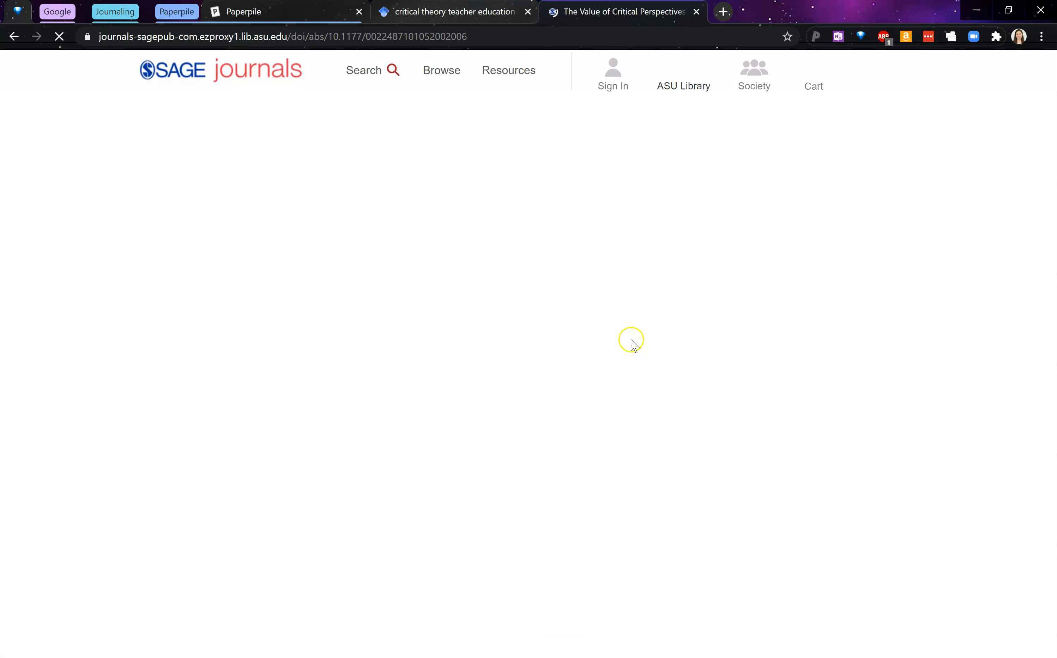
pyautogui.scroll(-7, 478, 368)
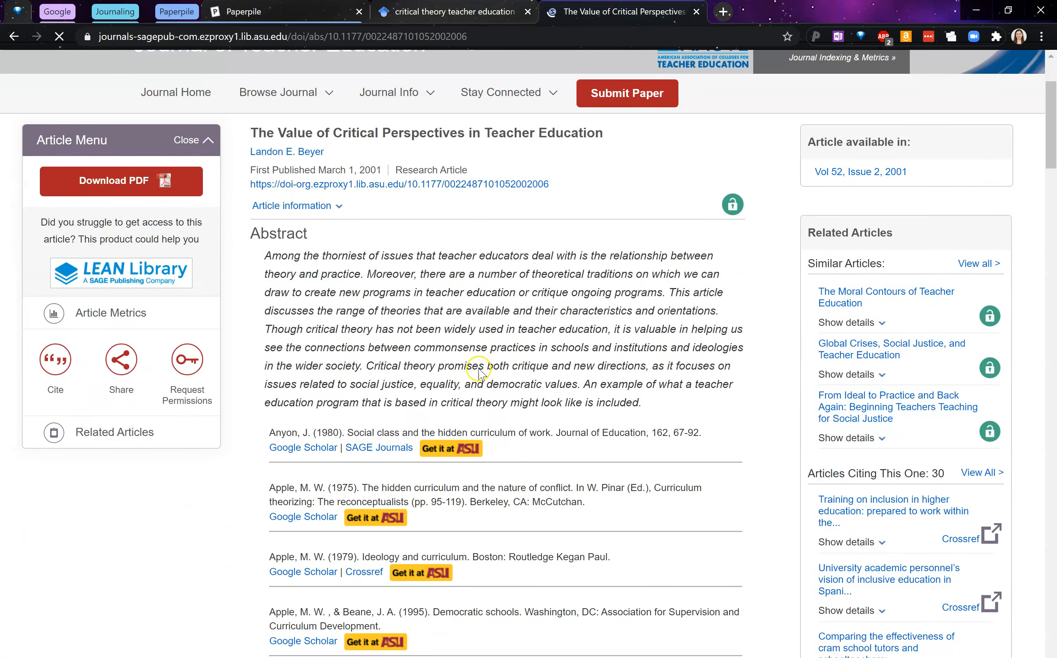
pyautogui.scroll(7, 479, 373)
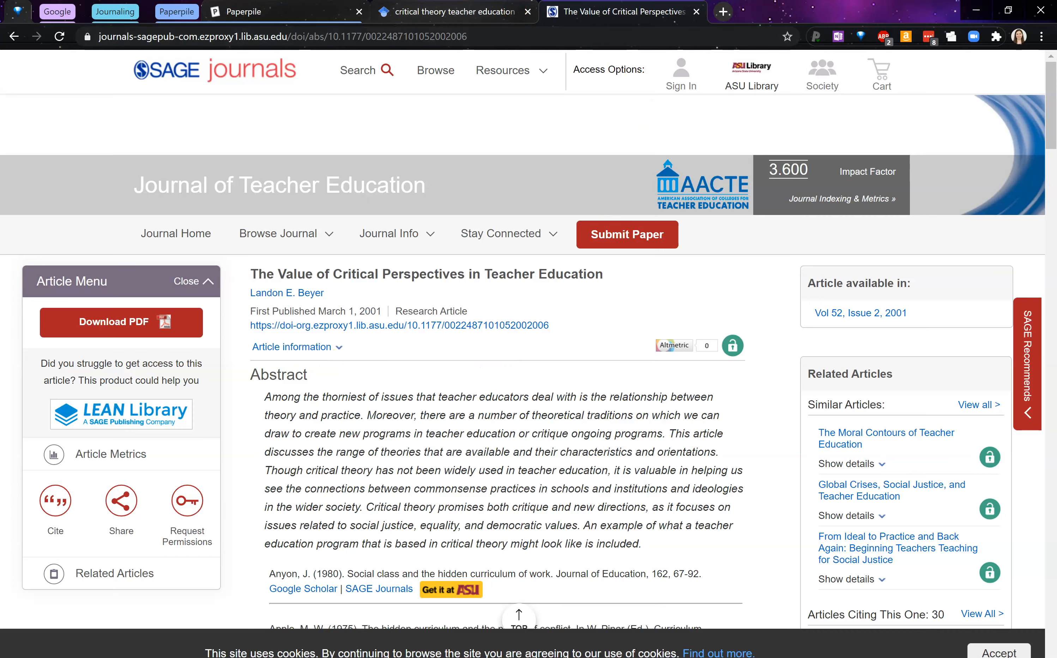
# Return to the Scholar results and open the ASU library record of "Towards a critical theory of reflective inquiry" in a new tab
pyautogui.click(507, 12)
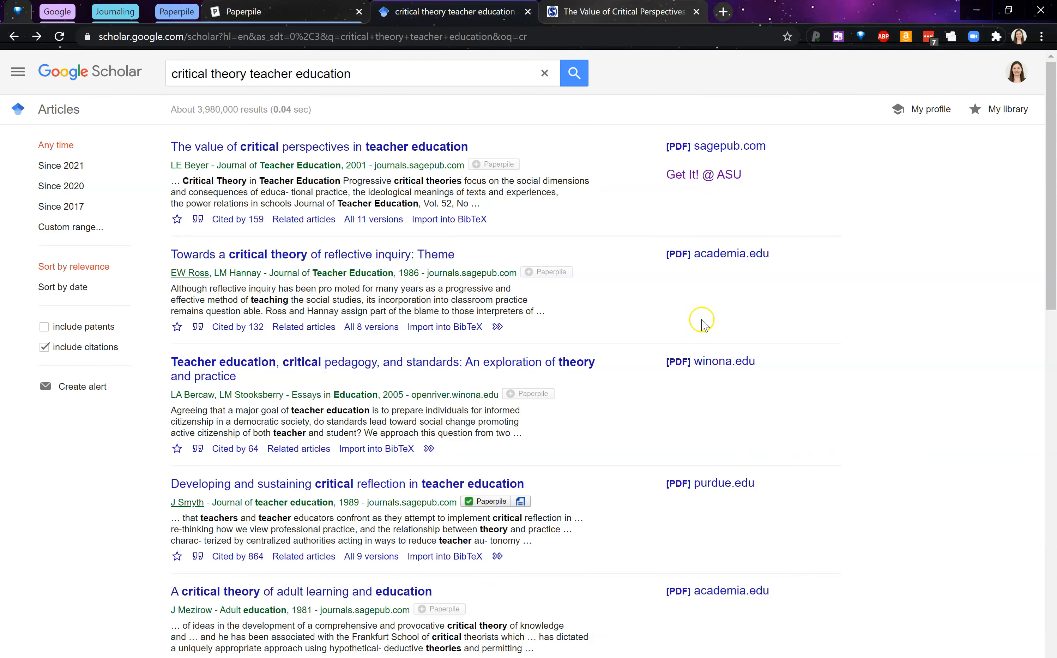
pyautogui.click(498, 327)
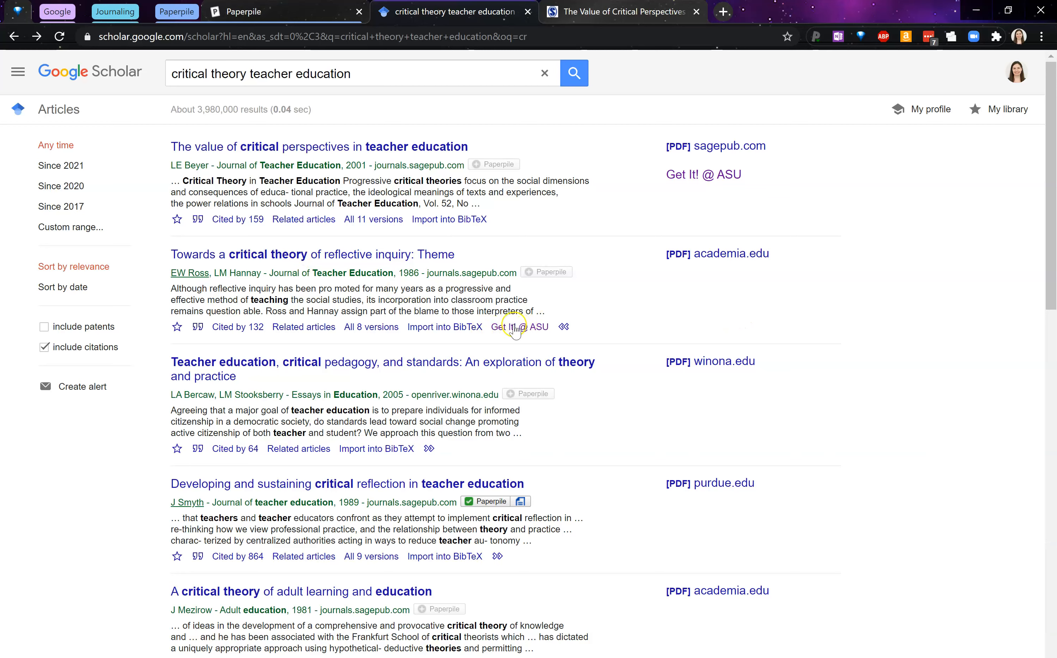
pyautogui.rightClick(515, 331)
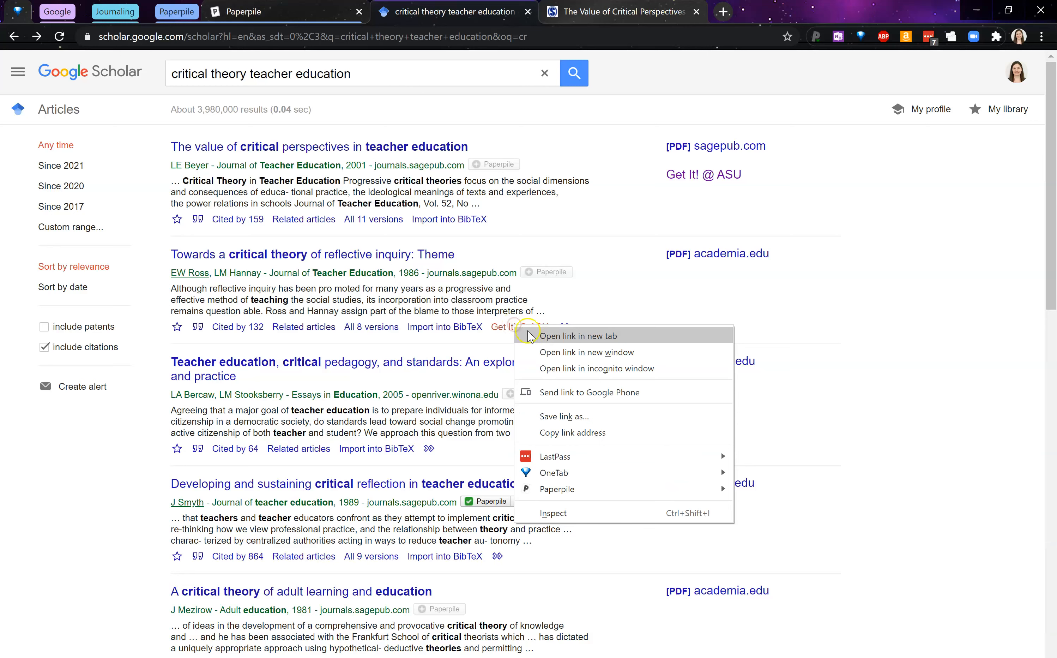
pyautogui.click(533, 339)
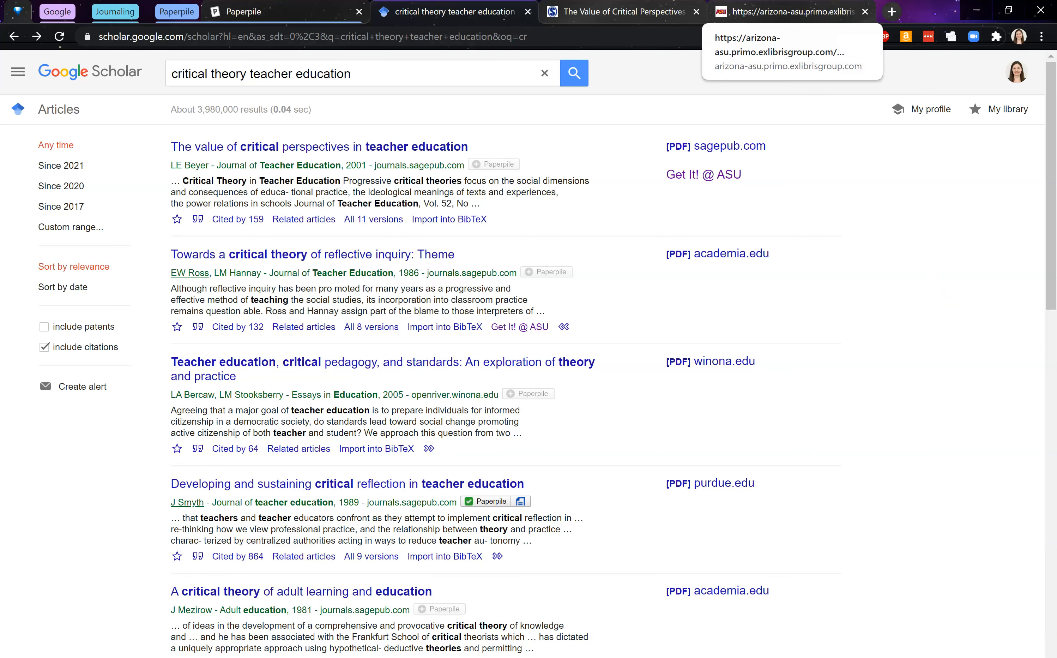
pyautogui.click(784, 11)
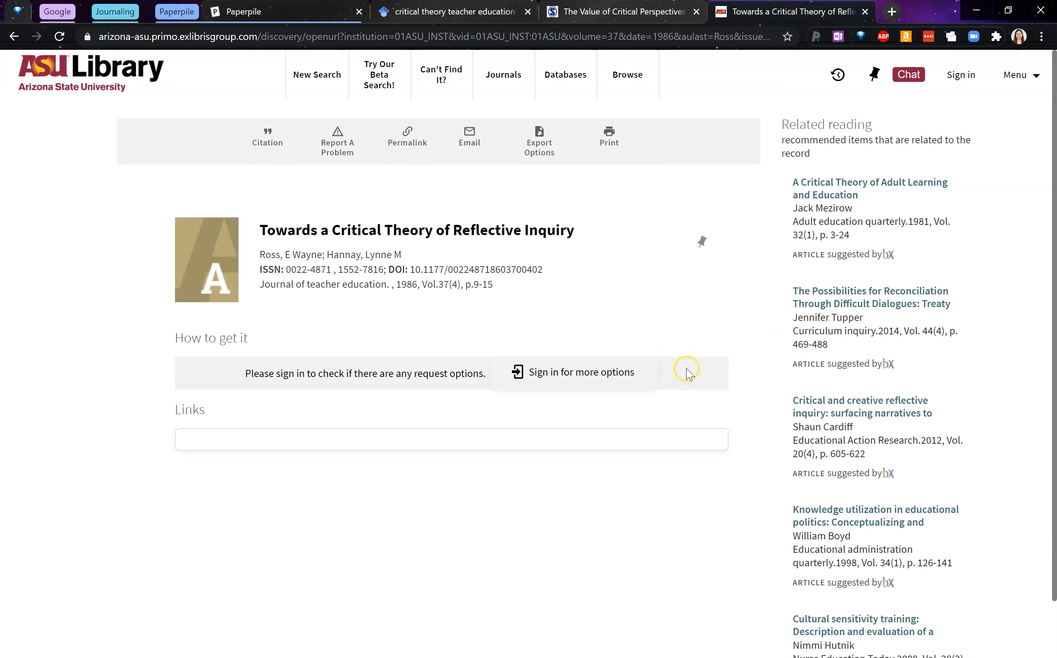
# Sign in to the ASU Library and open the external copy request for the article
pyautogui.click(547, 377)
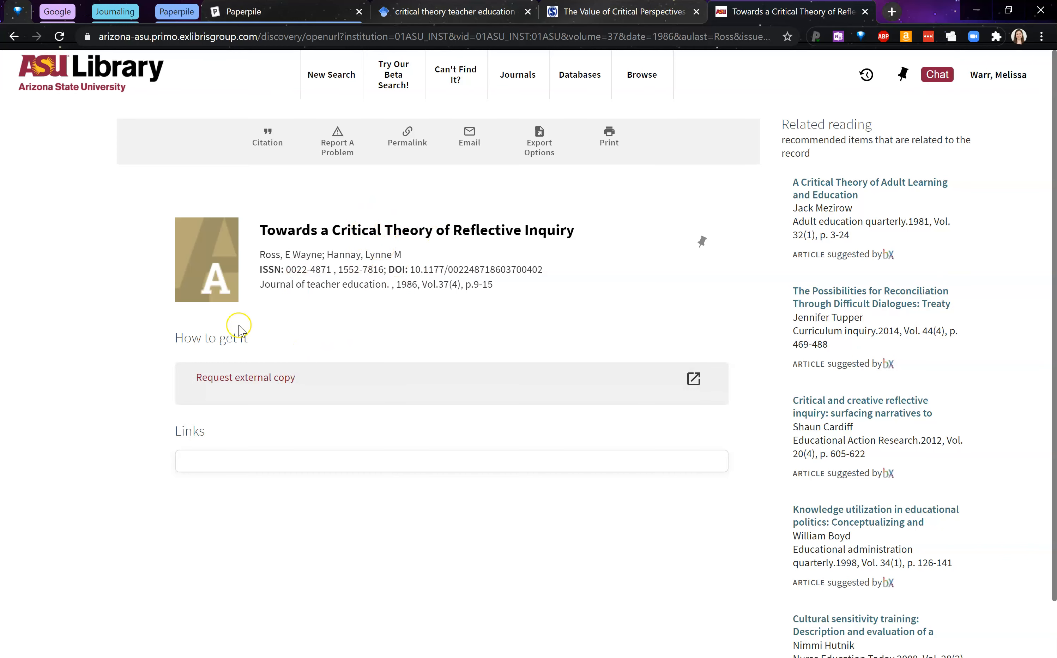
pyautogui.click(263, 377)
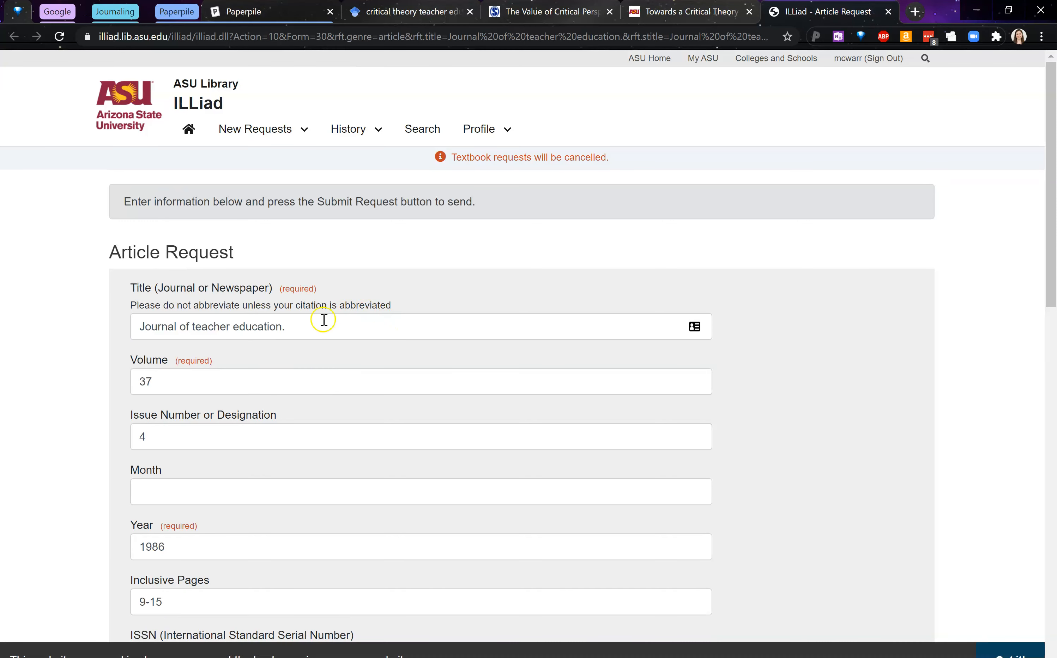
# Examine the prefilled fields of the ILLiad article request form from the journal title through the submission options
pyautogui.scroll(-3, 323, 319)
pyautogui.scroll(-5, 285, 176)
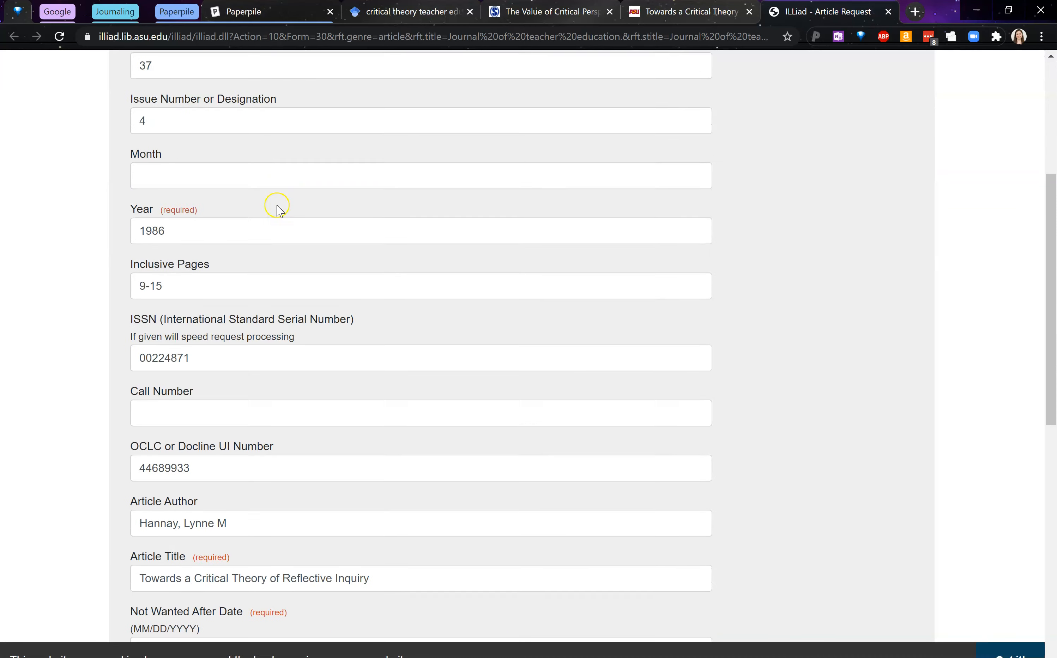
pyautogui.scroll(-3, 366, 283)
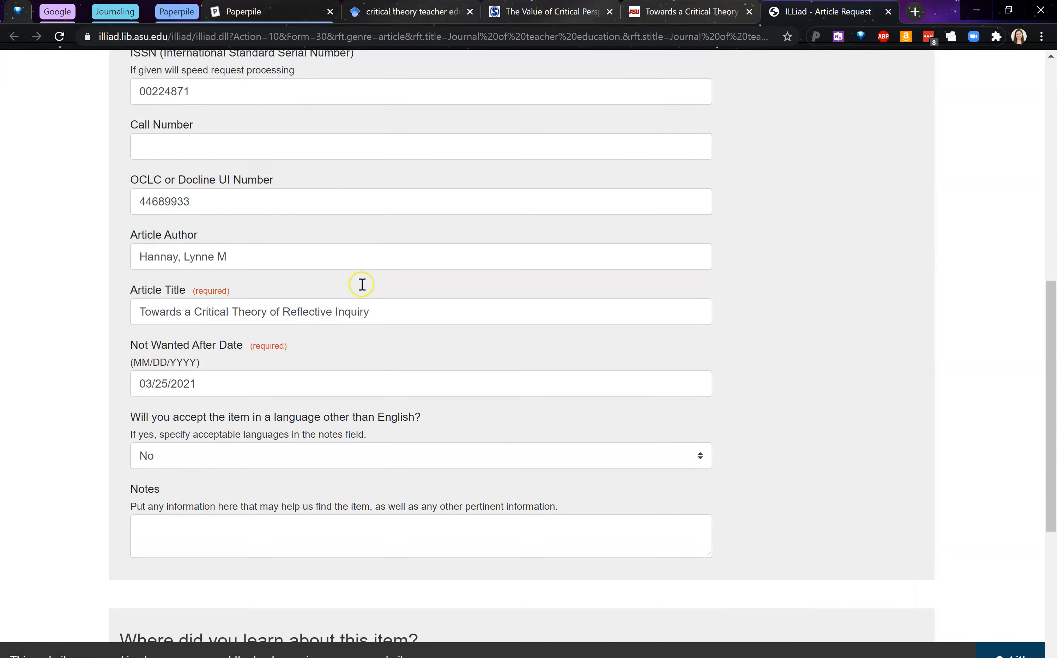
pyautogui.scroll(12, 360, 289)
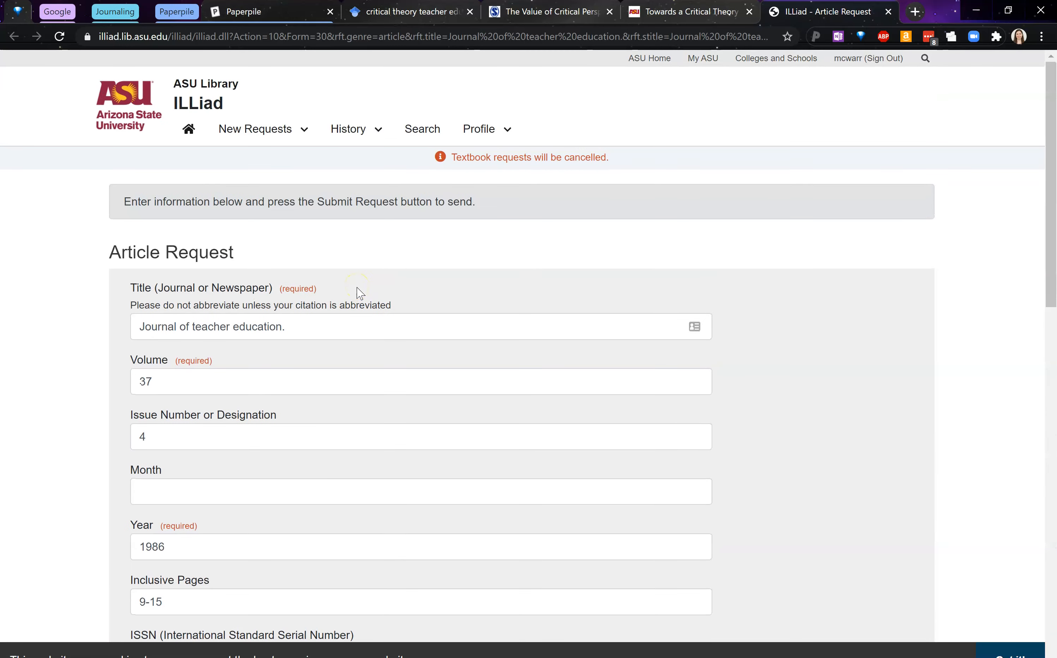
pyautogui.scroll(-3, 358, 291)
pyautogui.scroll(-15, 303, 251)
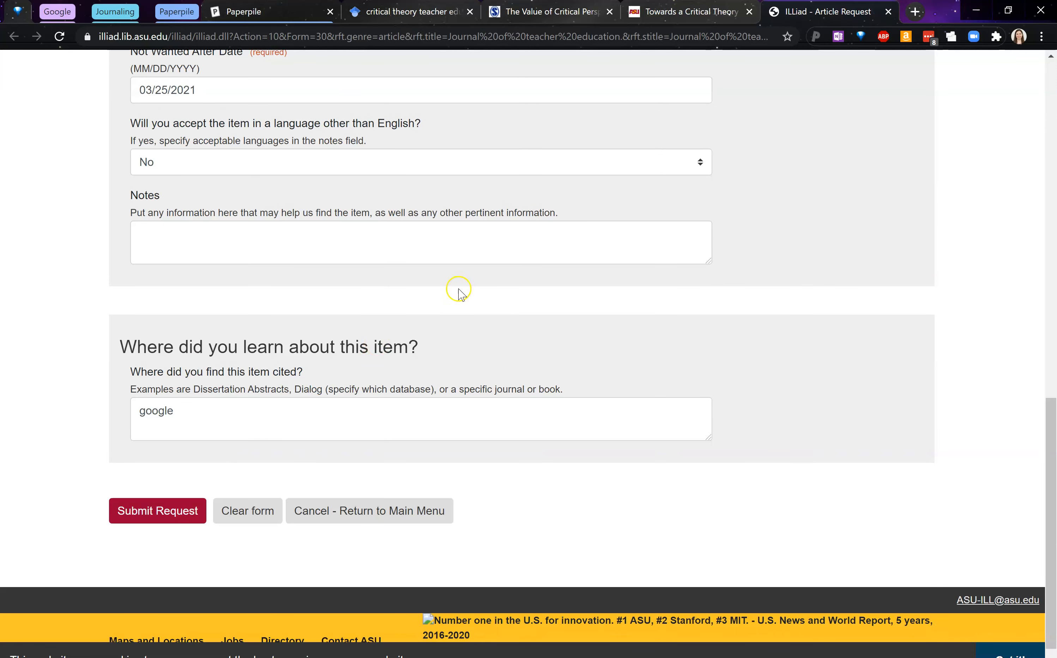
pyautogui.scroll(15, 456, 288)
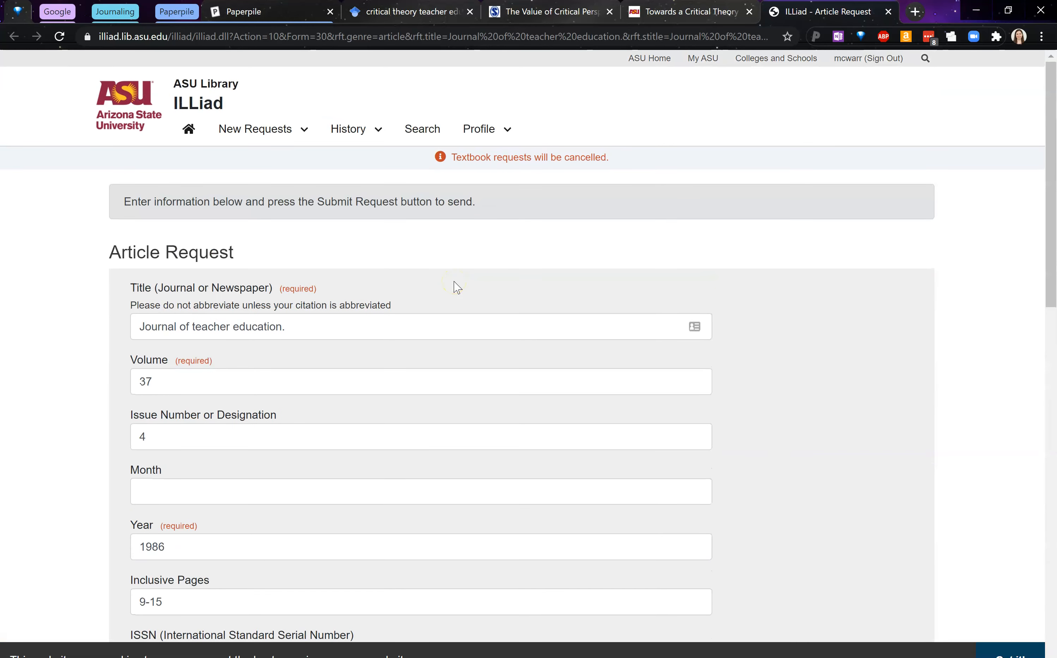
pyautogui.scroll(-4, 456, 285)
pyautogui.scroll(4, 456, 285)
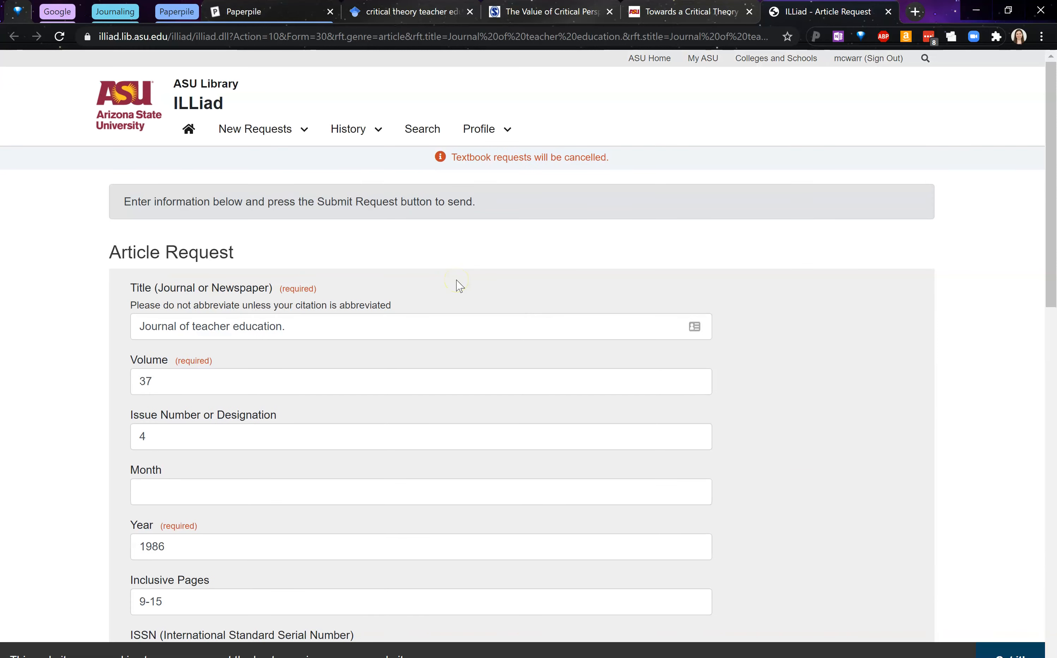
# Close the article request, library record and SAGE article tabs to return to the Scholar results
pyautogui.click(889, 12)
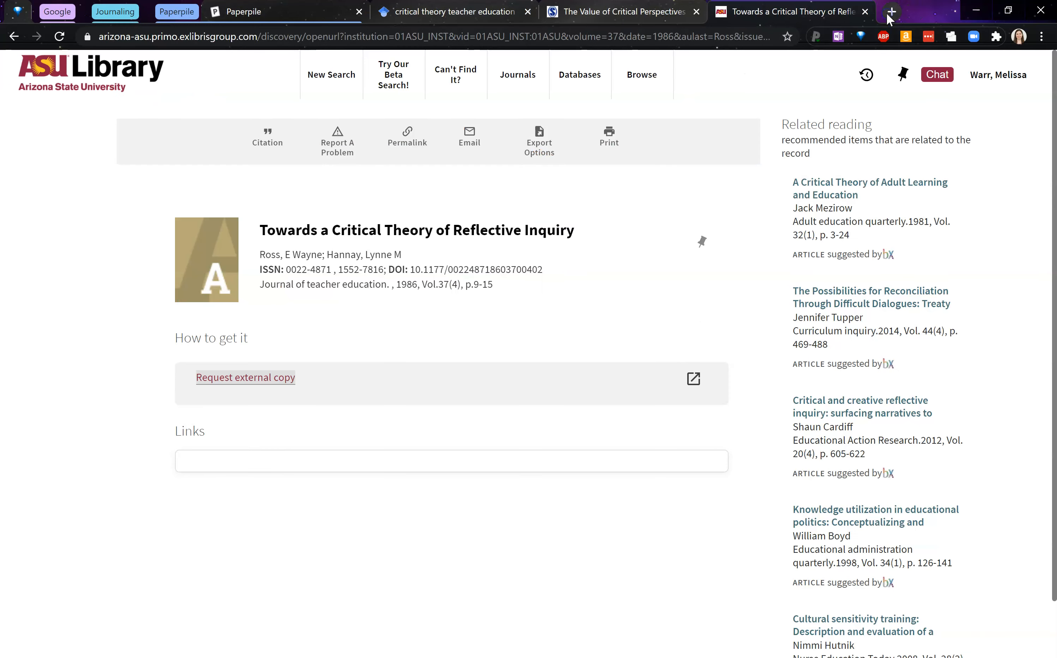
pyautogui.click(865, 11)
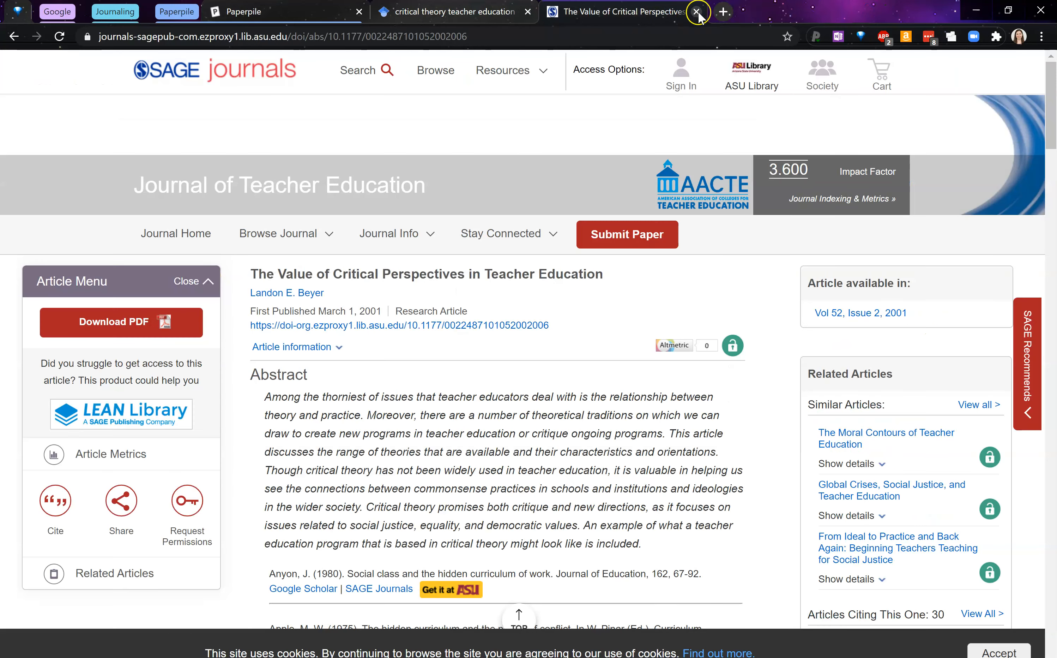
pyautogui.click(696, 12)
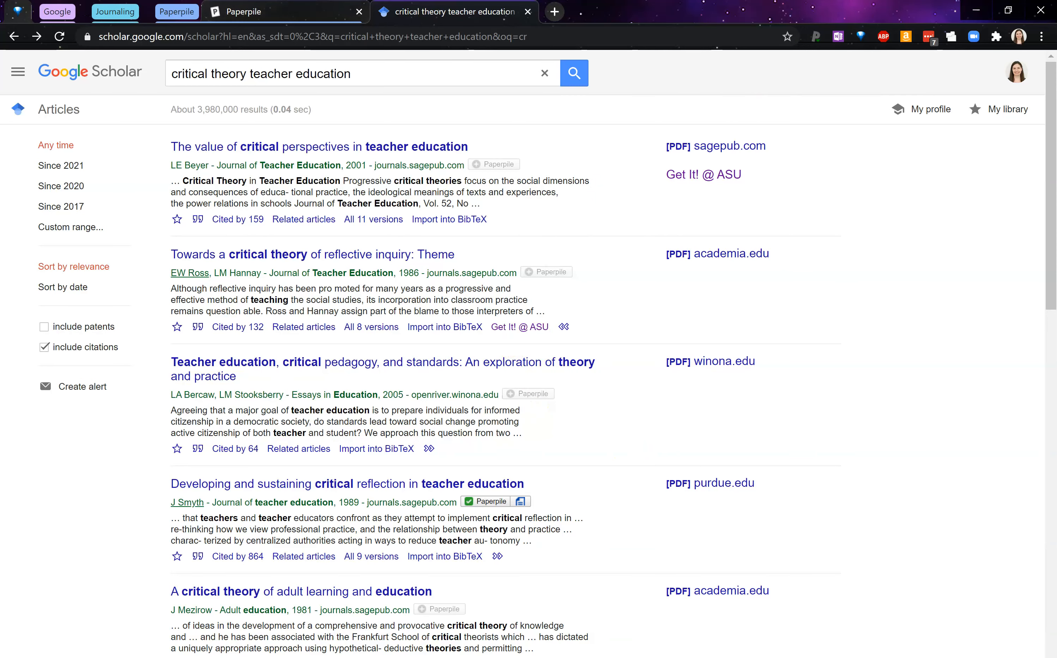
# Switch to Paperpile and open the Creativity and Education folder under 0_CurrentClasses
pyautogui.hotkey('ctrl', 'shift', 'Tab')
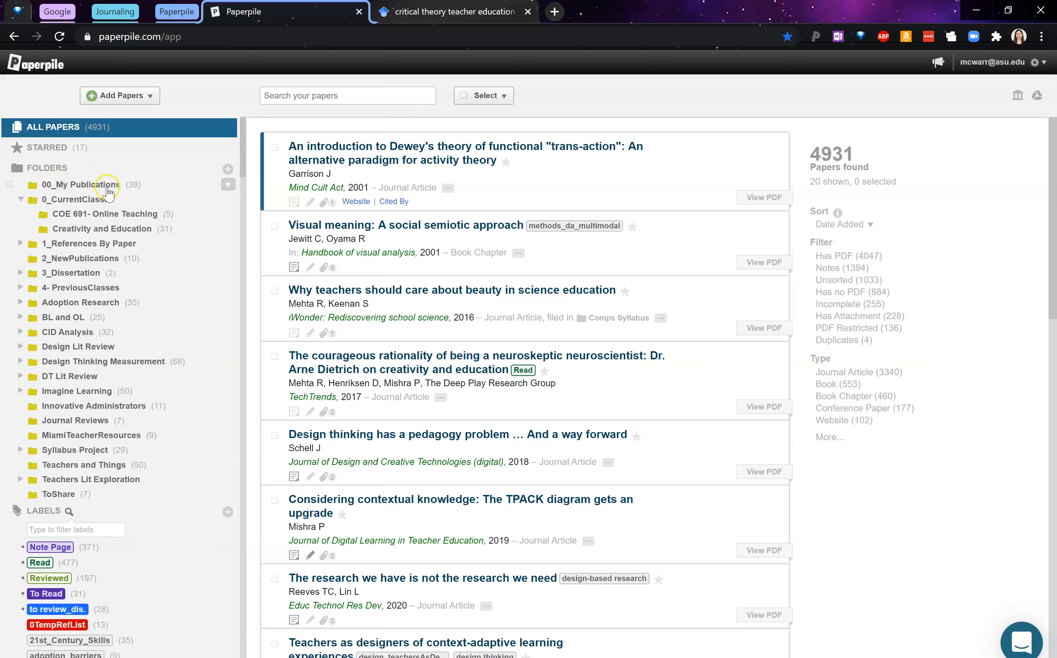
pyautogui.click(105, 228)
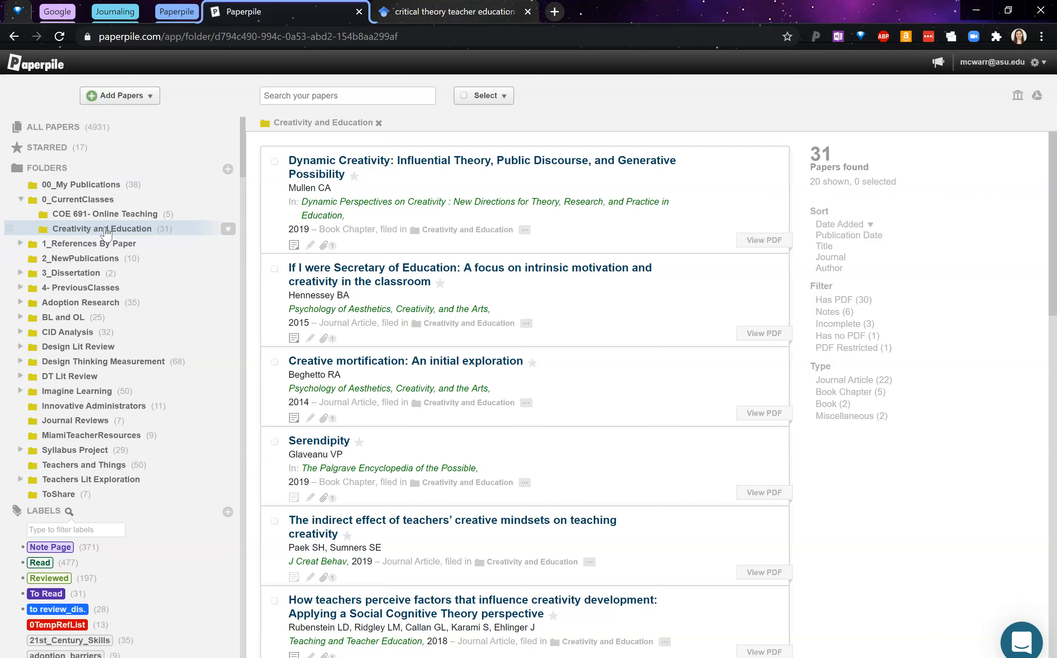
# Examine the papers in the Creativity and Education folder and browse the folder and label lists
pyautogui.scroll(-4, 602, 308)
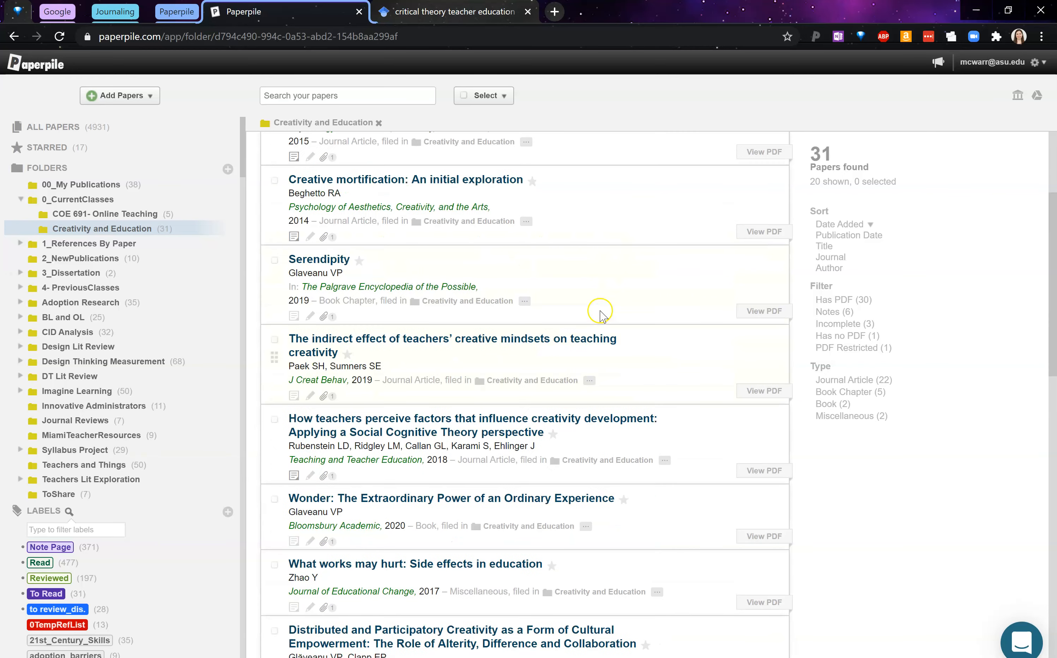
pyautogui.scroll(3, 601, 309)
pyautogui.click(19, 243)
pyautogui.click(18, 243)
pyautogui.scroll(-5, 68, 316)
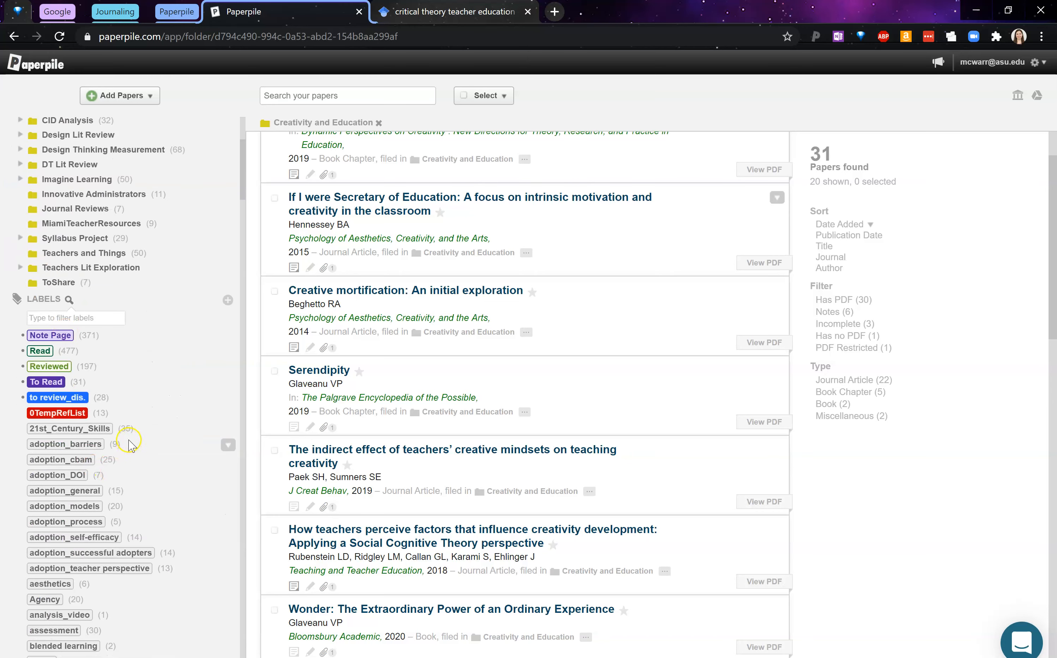
pyautogui.scroll(5, 125, 443)
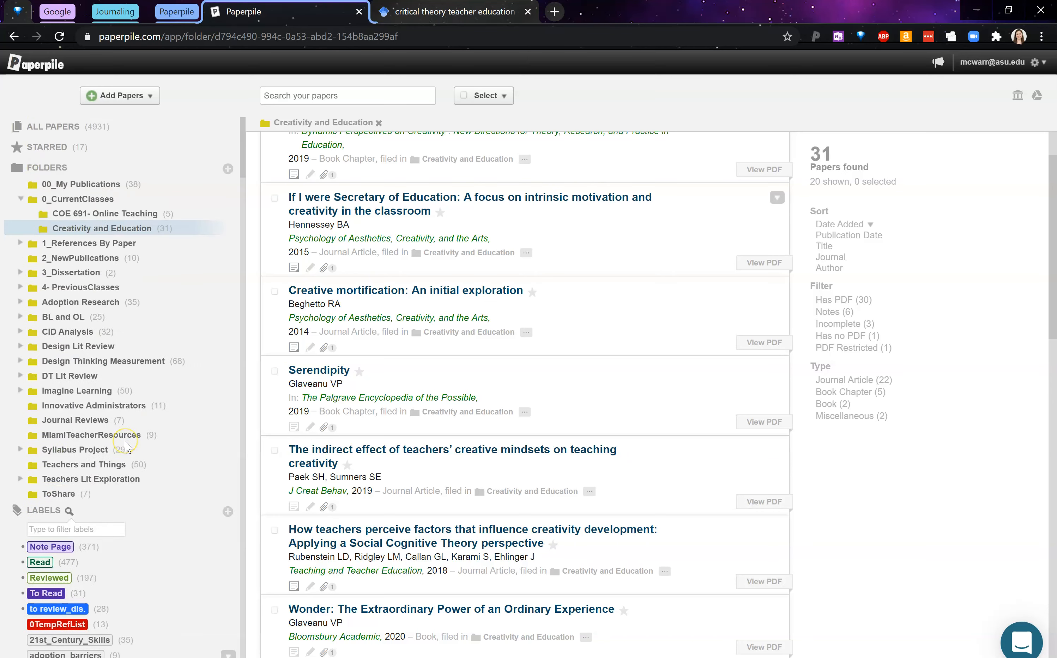
pyautogui.scroll(-9, 127, 446)
pyautogui.scroll(-4, 127, 448)
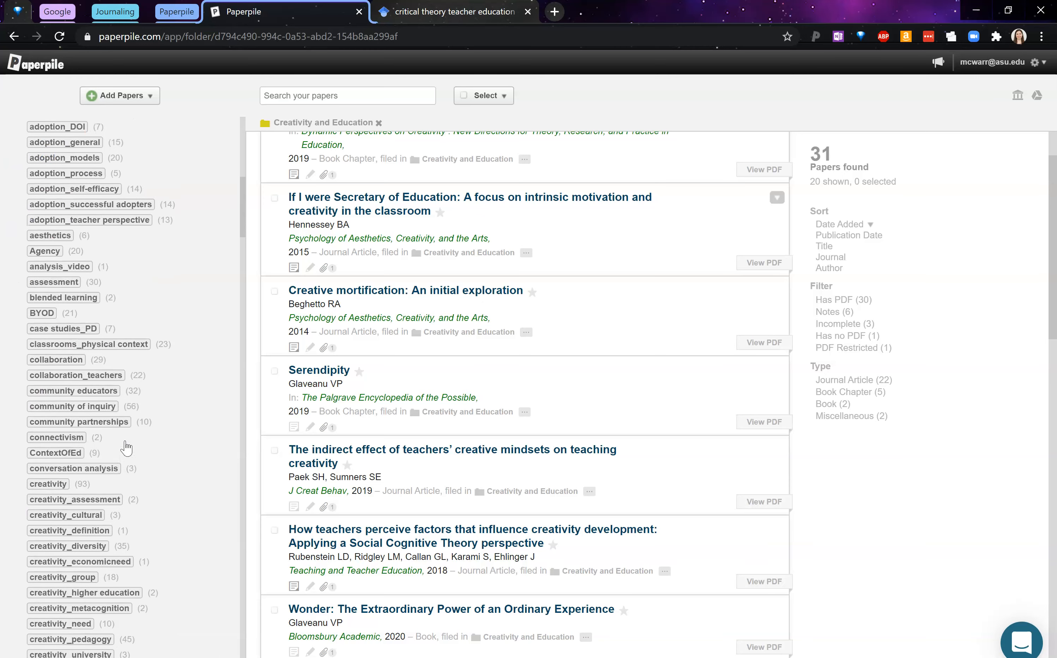
pyautogui.scroll(6, 127, 447)
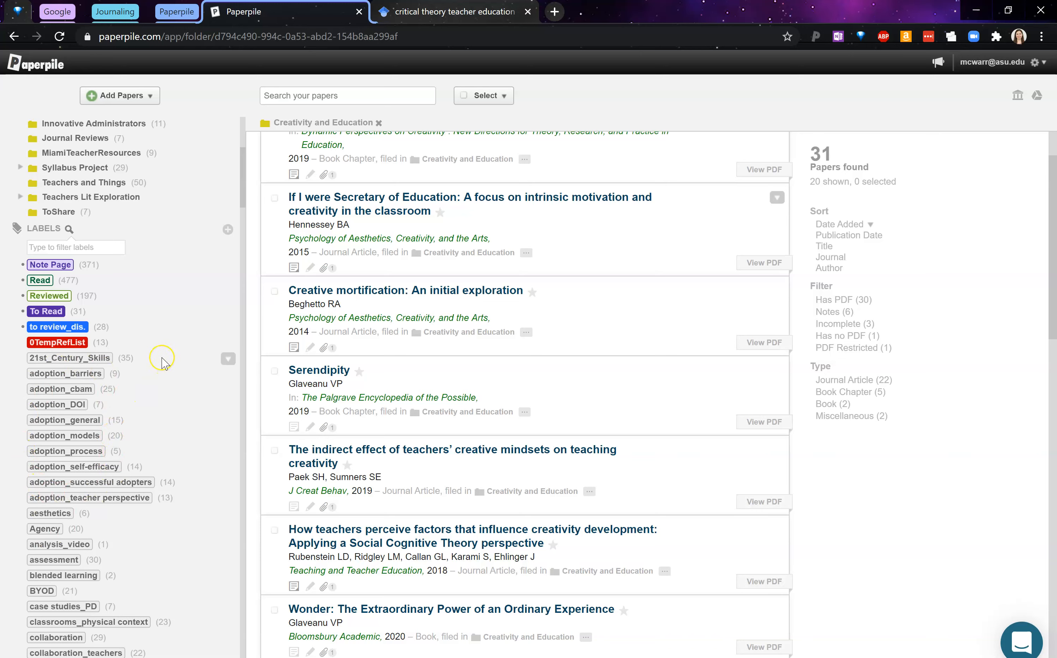
pyautogui.scroll(4, 148, 383)
pyautogui.scroll(-1, 155, 383)
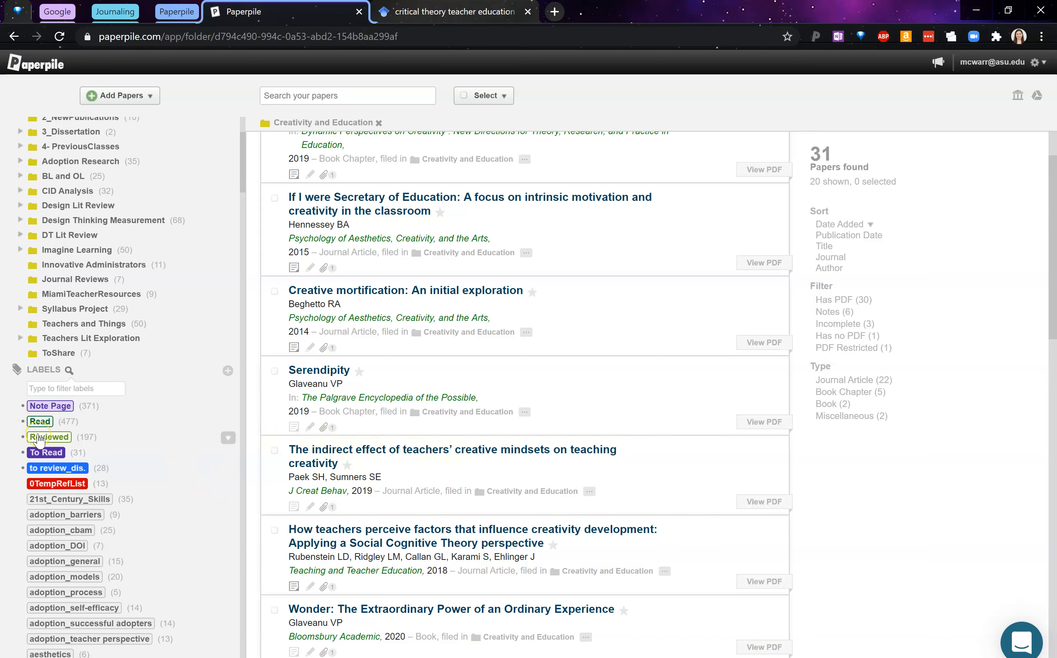
pyautogui.click(50, 406)
pyautogui.scroll(3, 100, 373)
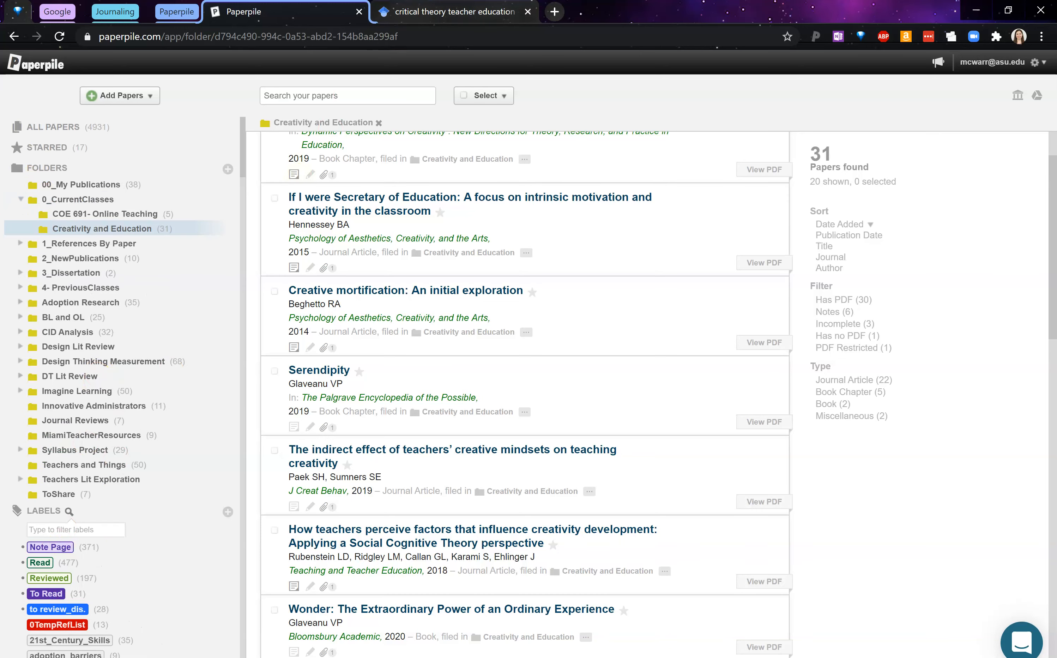
pyautogui.scroll(2, 379, 305)
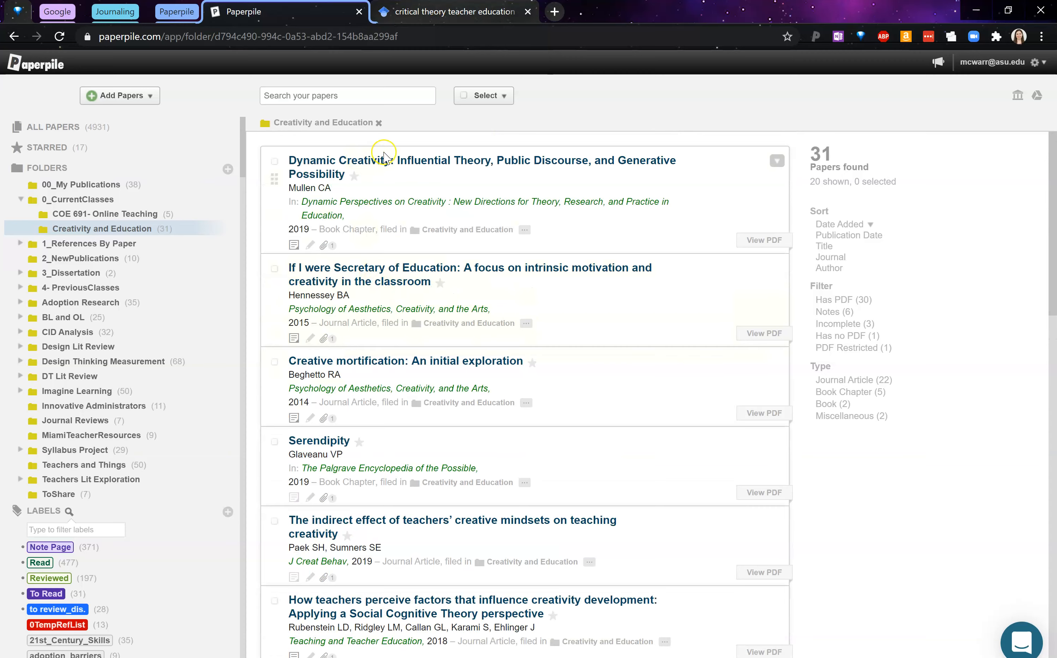
# Clear the folder filter and open the Paperpile record for "Developing and sustaining critical reflection in teacher education" from the Google Scholar results
pyautogui.click(379, 123)
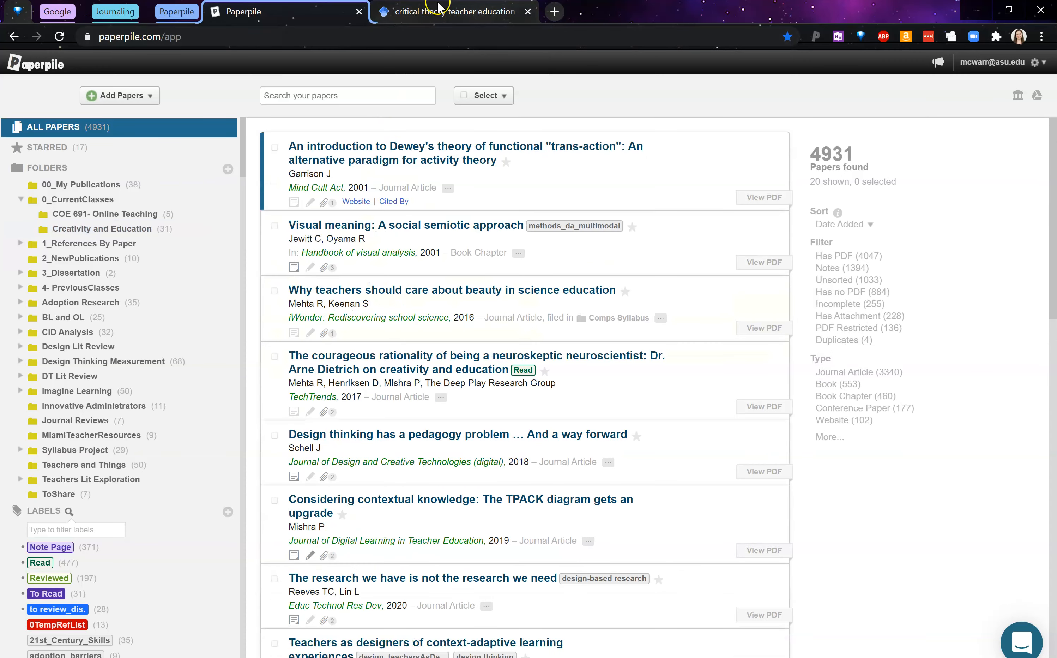
pyautogui.click(439, 9)
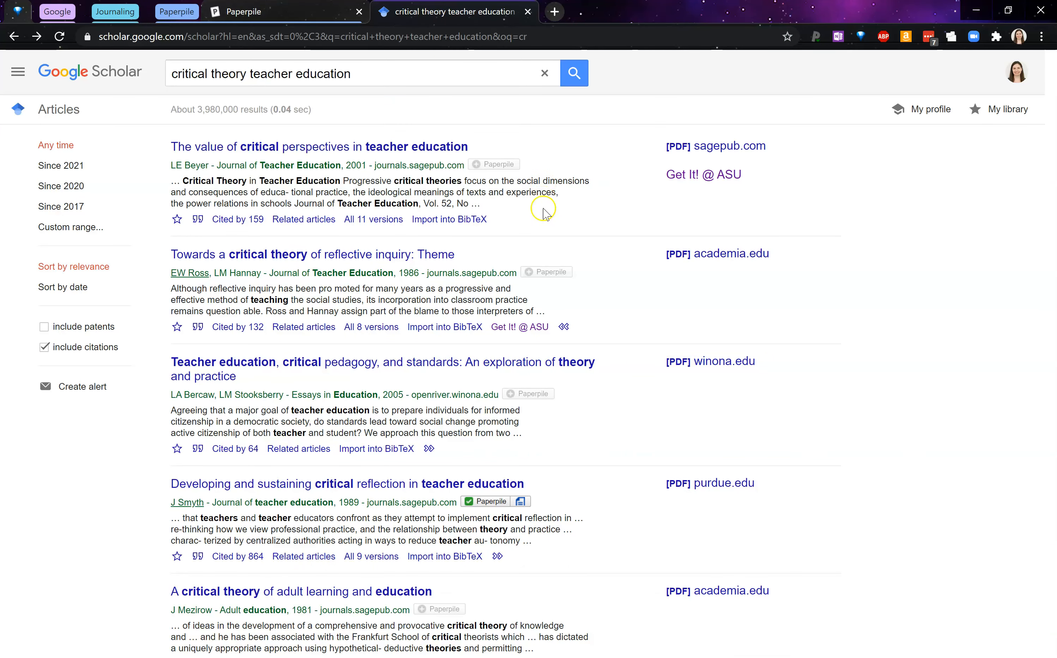
pyautogui.click(484, 501)
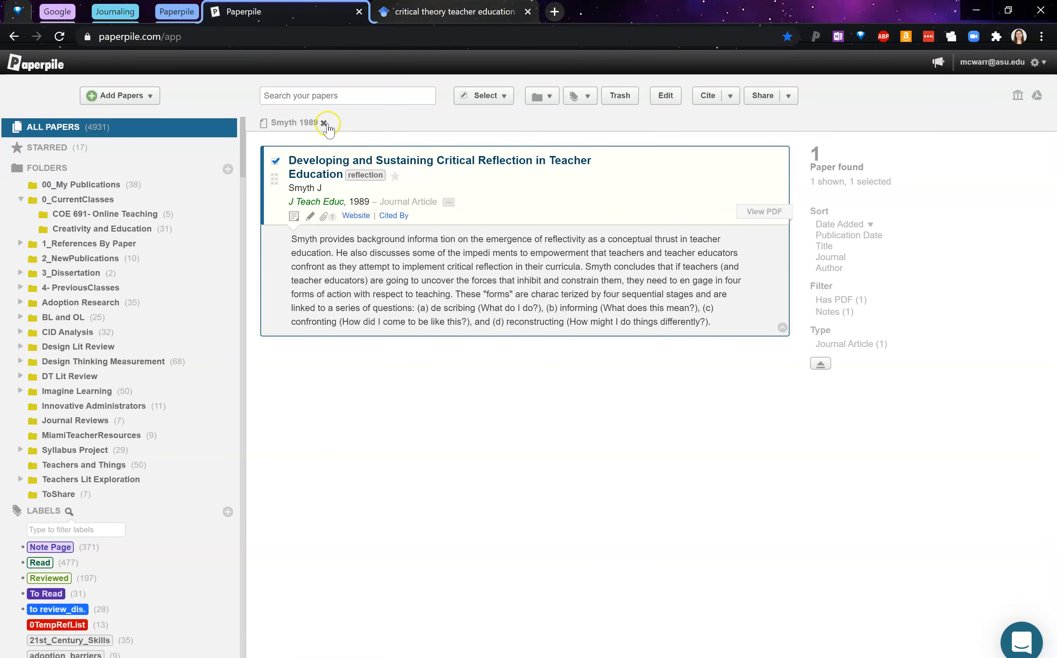
# Return to the Google Scholar results and add "The value of critical perspectives in teacher education" to Paperpile
pyautogui.click(402, 12)
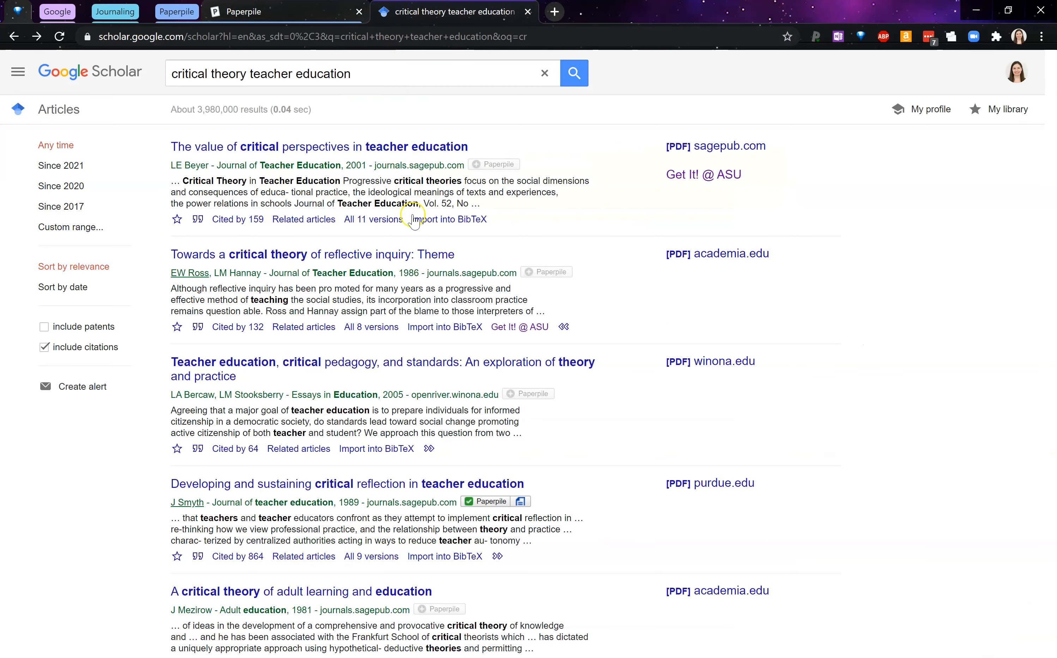
pyautogui.click(494, 167)
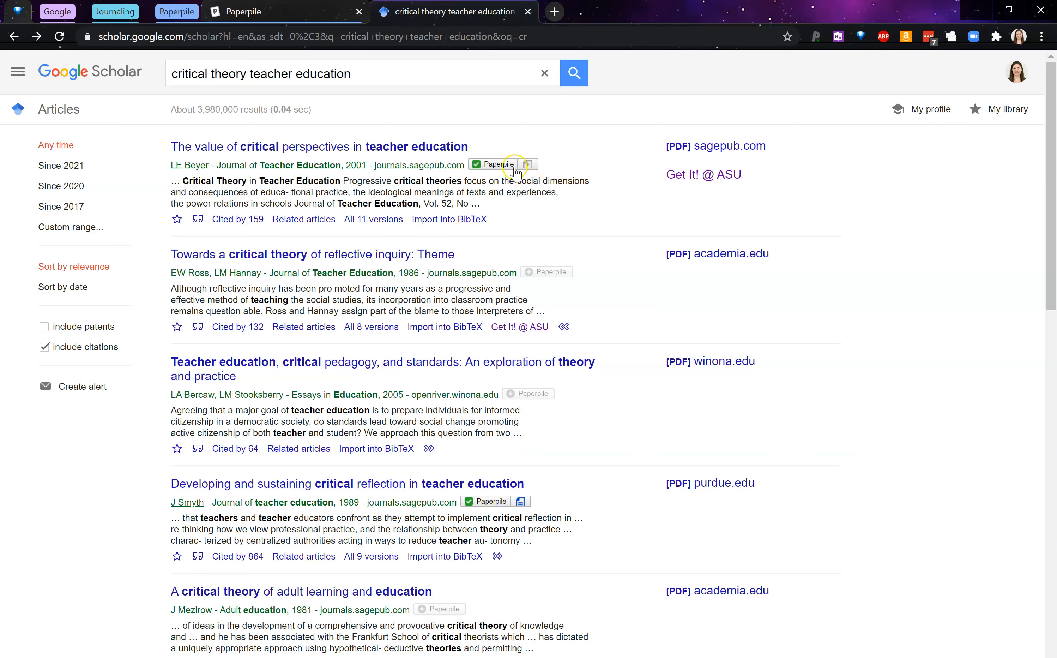
# Switch to Paperpile and check the Arizona State University library proxy access options
pyautogui.click(269, 11)
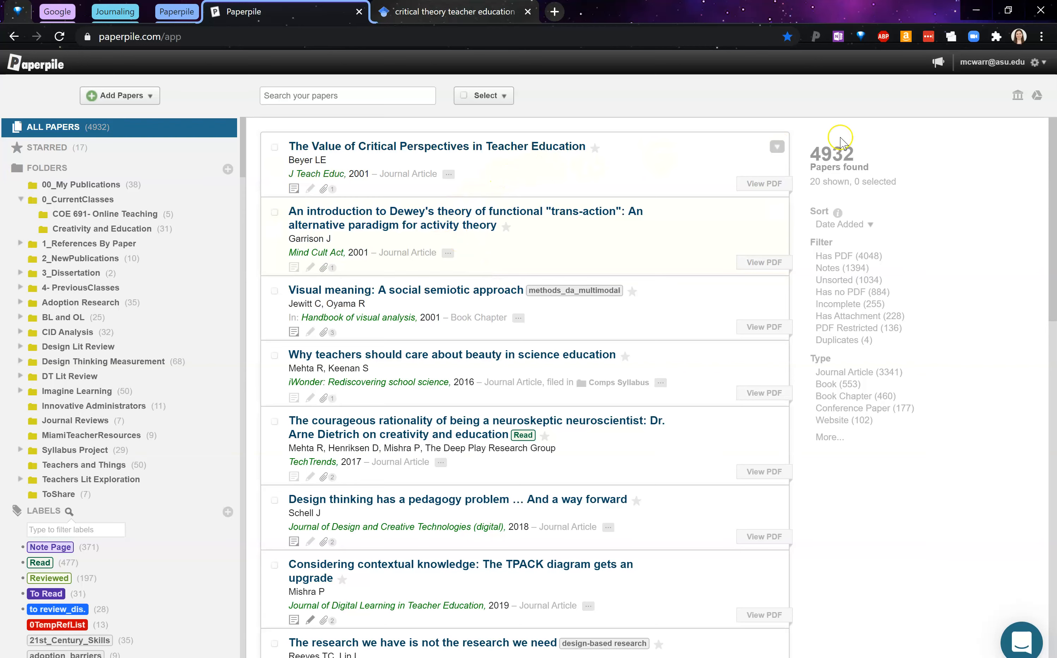
pyautogui.click(1018, 95)
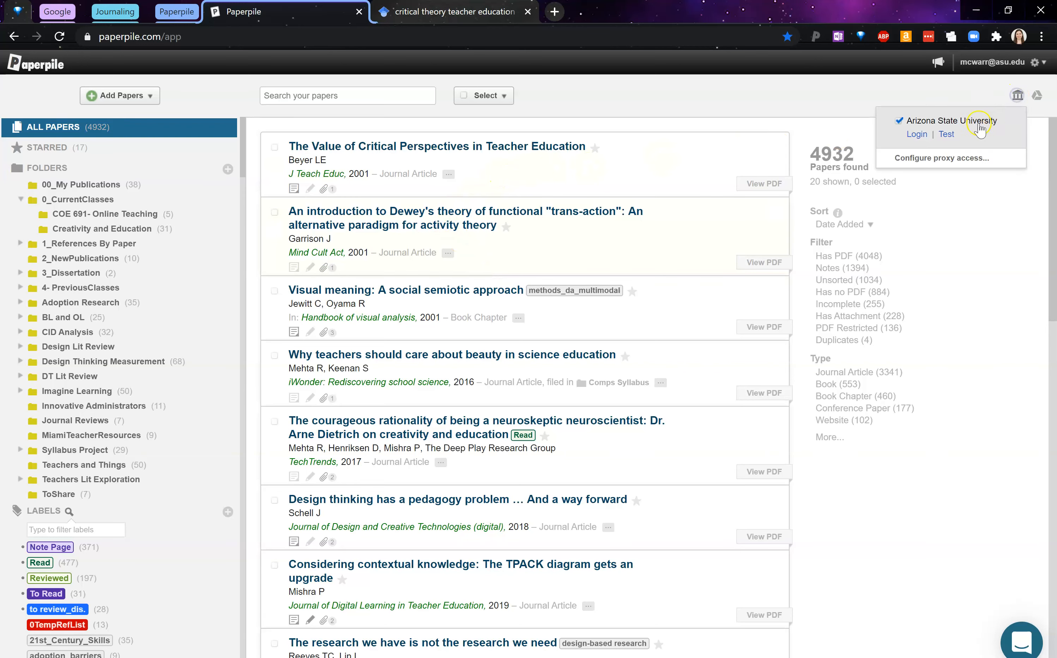
pyautogui.click(686, 95)
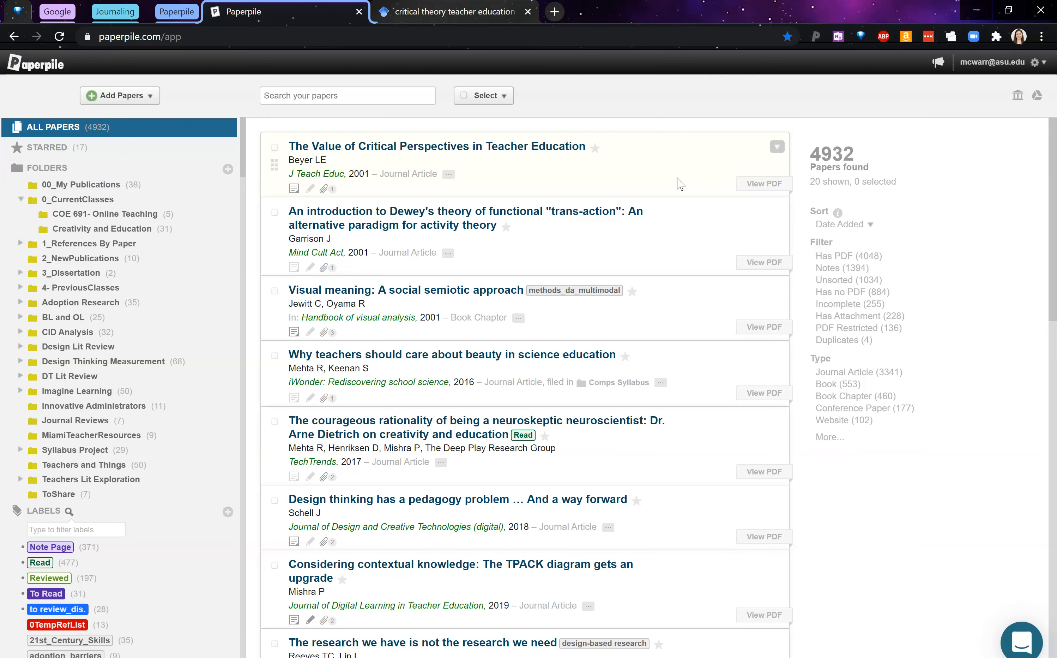
# Change the newly added article's title to sentence case, "The value of critical perspectives in teacher education", and save its details
pyautogui.click(777, 146)
pyautogui.click(721, 169)
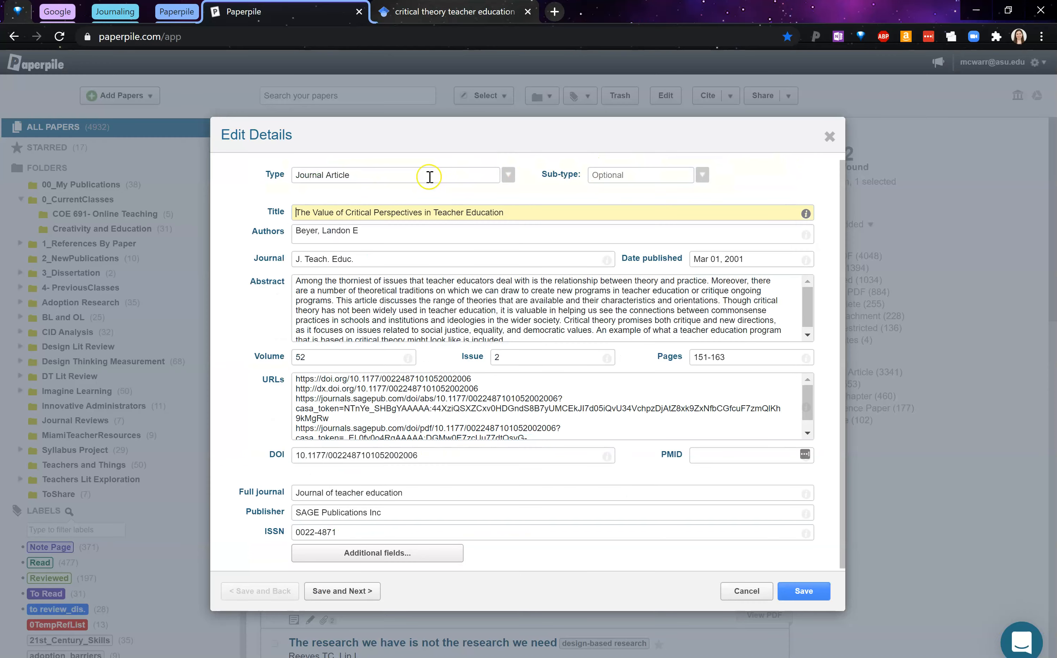
pyautogui.click(318, 217)
pyautogui.press('BackSpace')
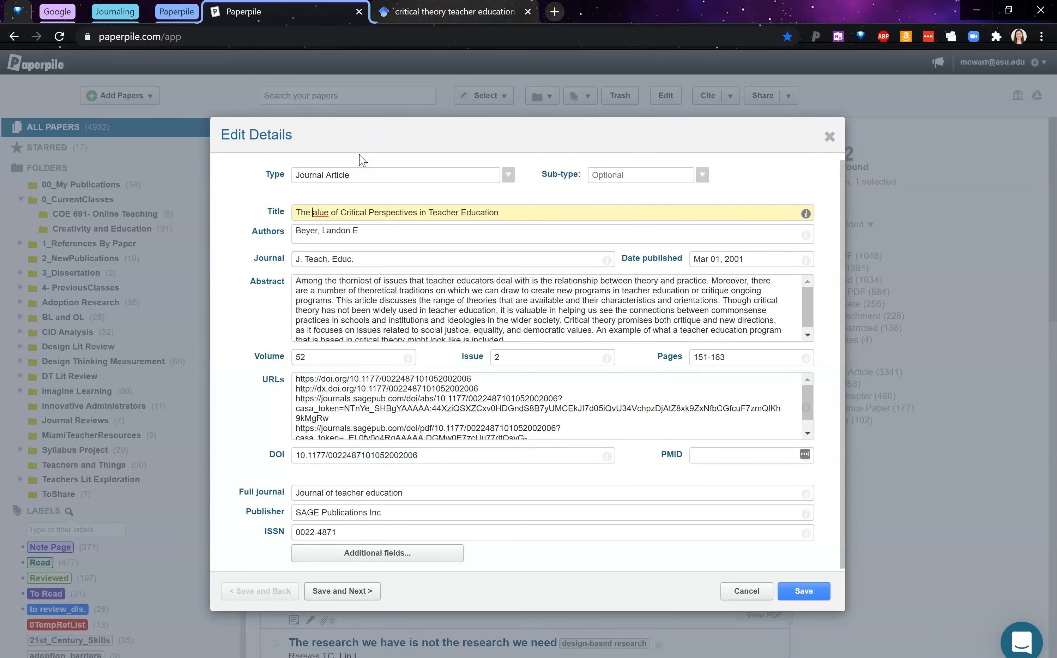
pyautogui.write('v')
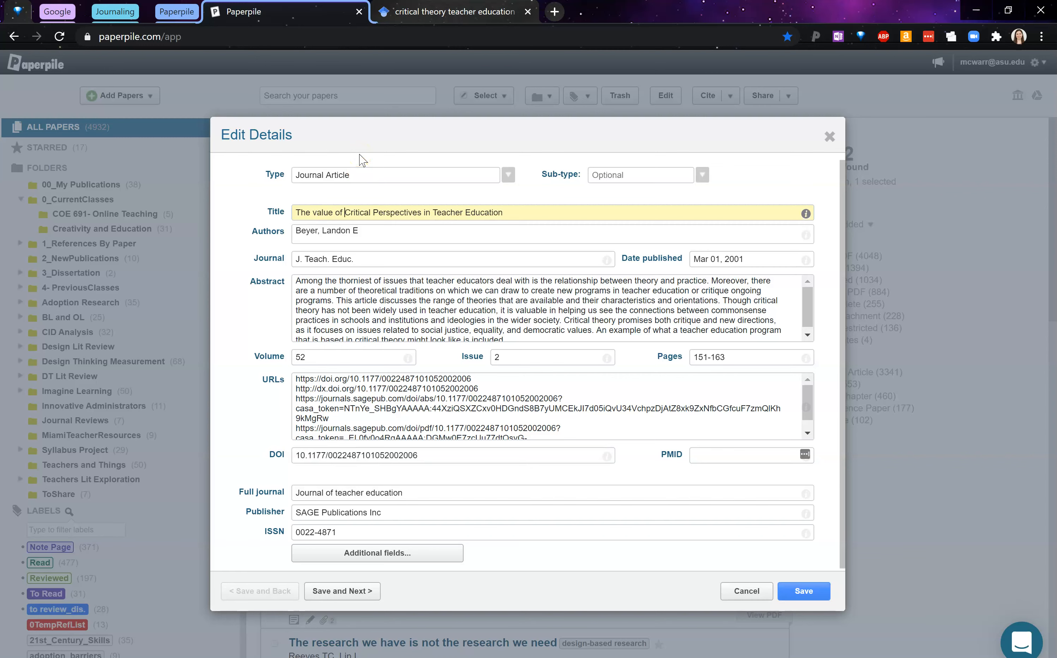
pyautogui.press('BackSpace')
pyautogui.write('c')
pyautogui.press('BackSpace')
pyautogui.write('p')
pyautogui.press('Delete')
pyautogui.write('t')
pyautogui.hotkey('ctrl', 'Right')
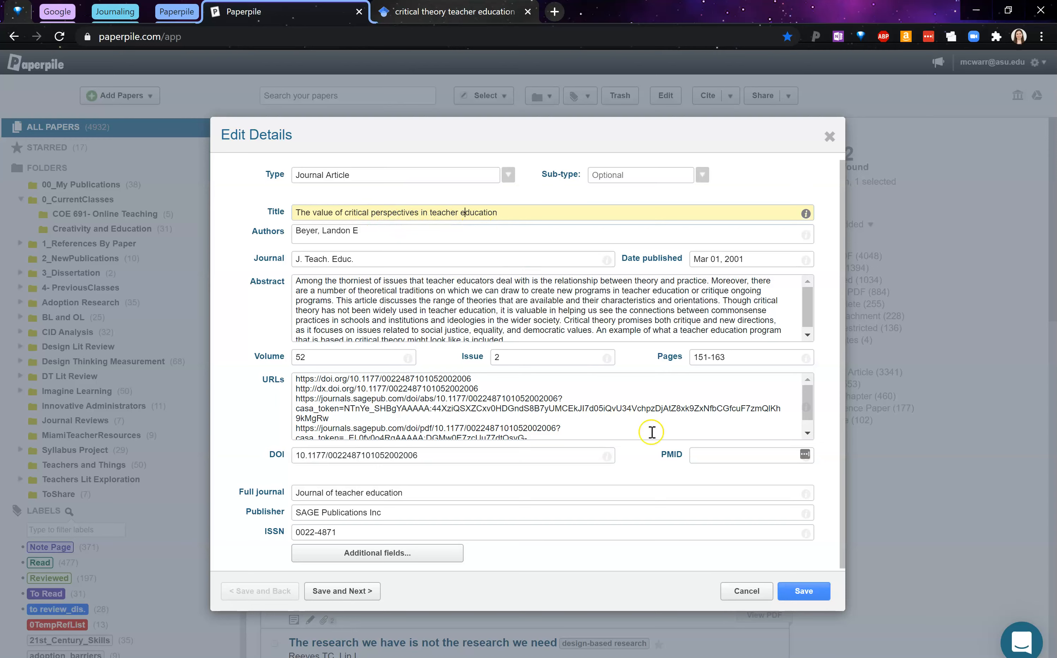
pyautogui.click(805, 592)
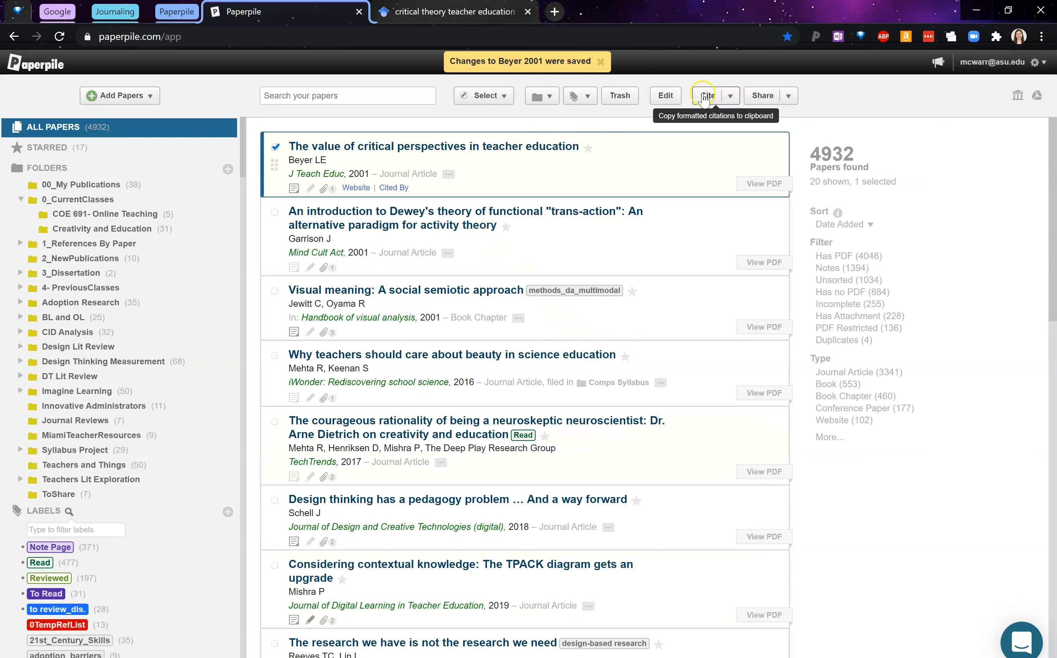
# Copy the formatted citation of "The value of critical perspectives in teacher education" to the clipboard
pyautogui.click(731, 96)
pyautogui.click(730, 96)
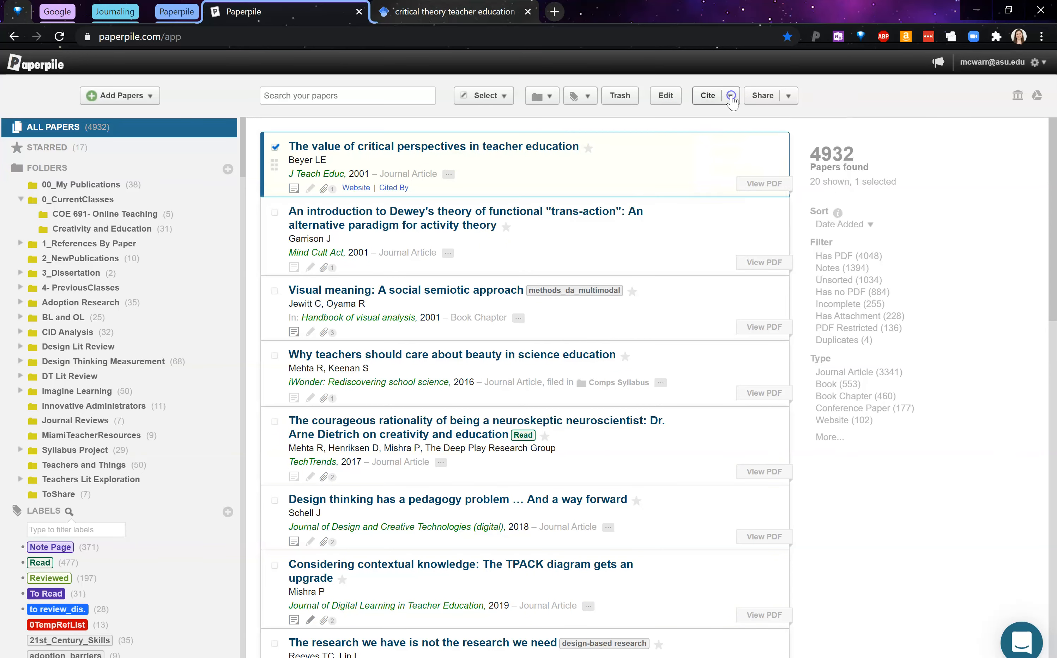
pyautogui.click(708, 95)
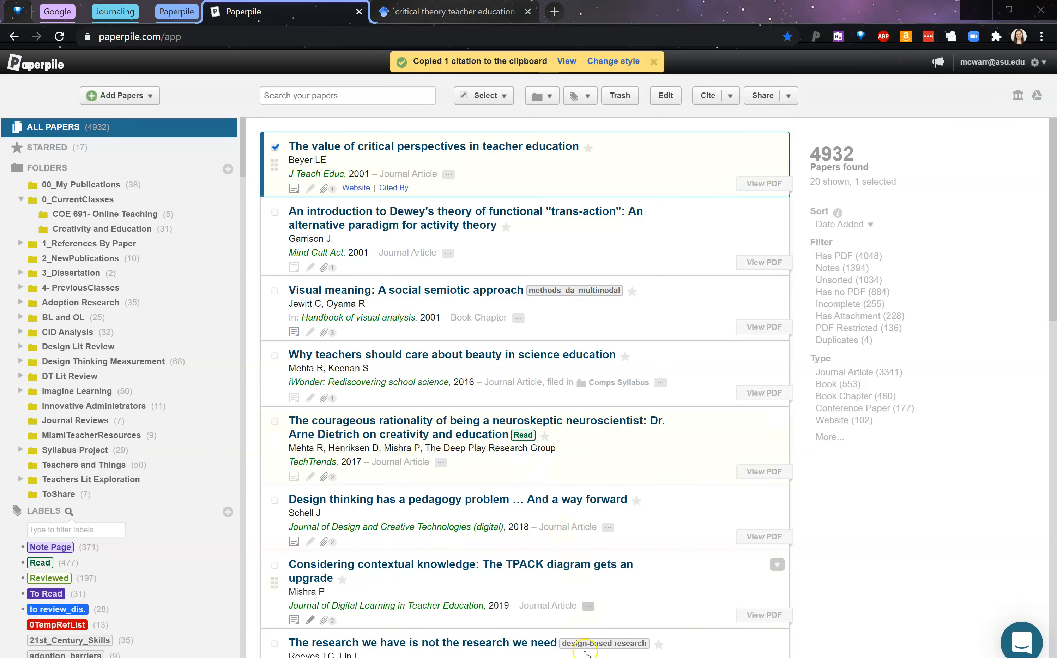
# Switch to the IP_Prewriting.docx document in Word and paste the citation on a new line above the Free Writing heading
pyautogui.hotkey('alt', 'Tab')
pyautogui.scroll(20, 567, 411)
pyautogui.scroll(10, 559, 398)
pyautogui.click(449, 188)
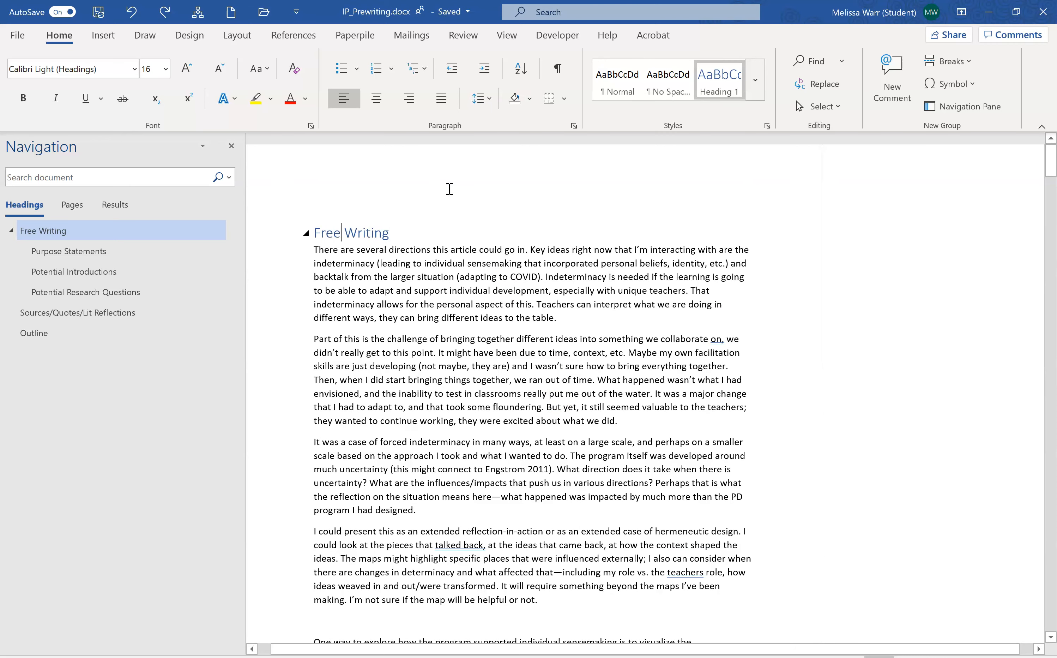
pyautogui.press('Return')
pyautogui.press('Return')
pyautogui.press('Up')
pyautogui.press('Up')
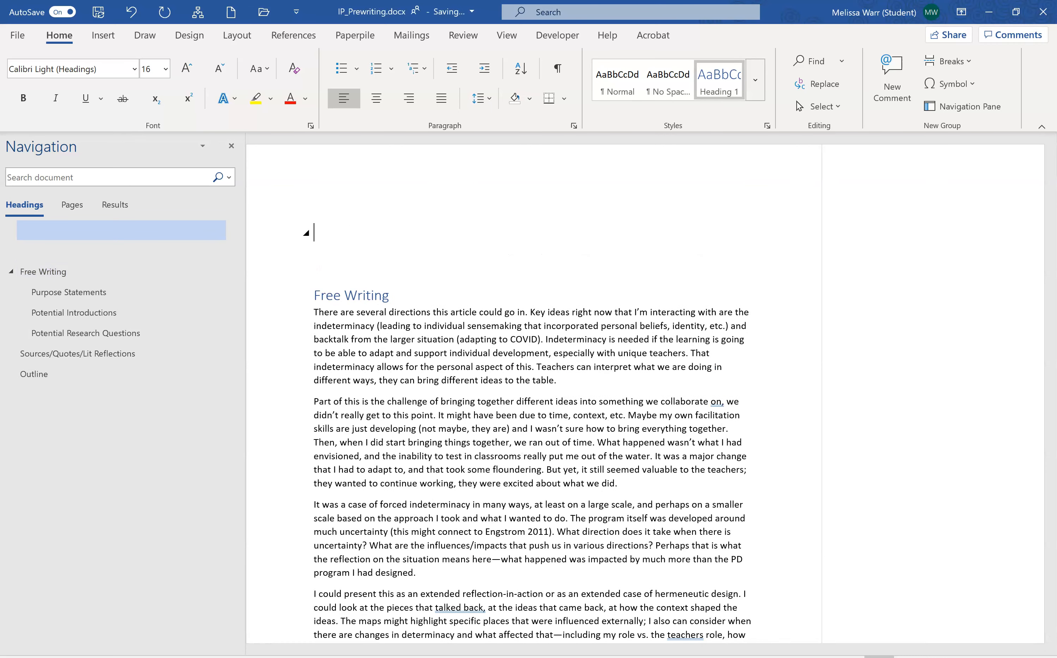
pyautogui.hotkey('ctrl', 'v')
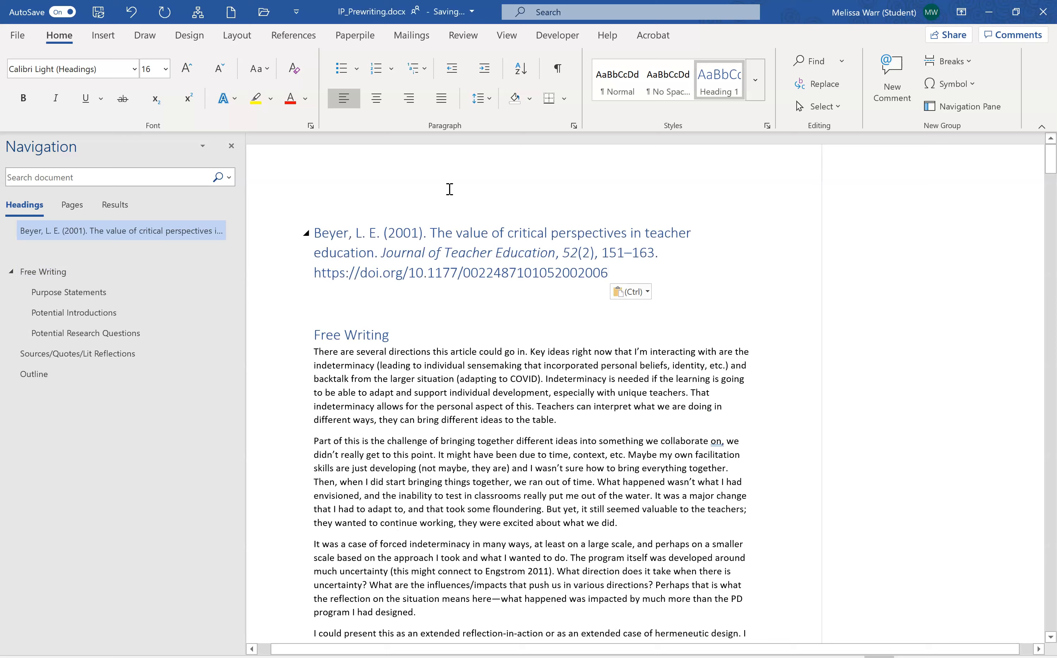
# Return to Paperpile, select the first three papers in All Papers and open the sharing options for them
pyautogui.click(988, 12)
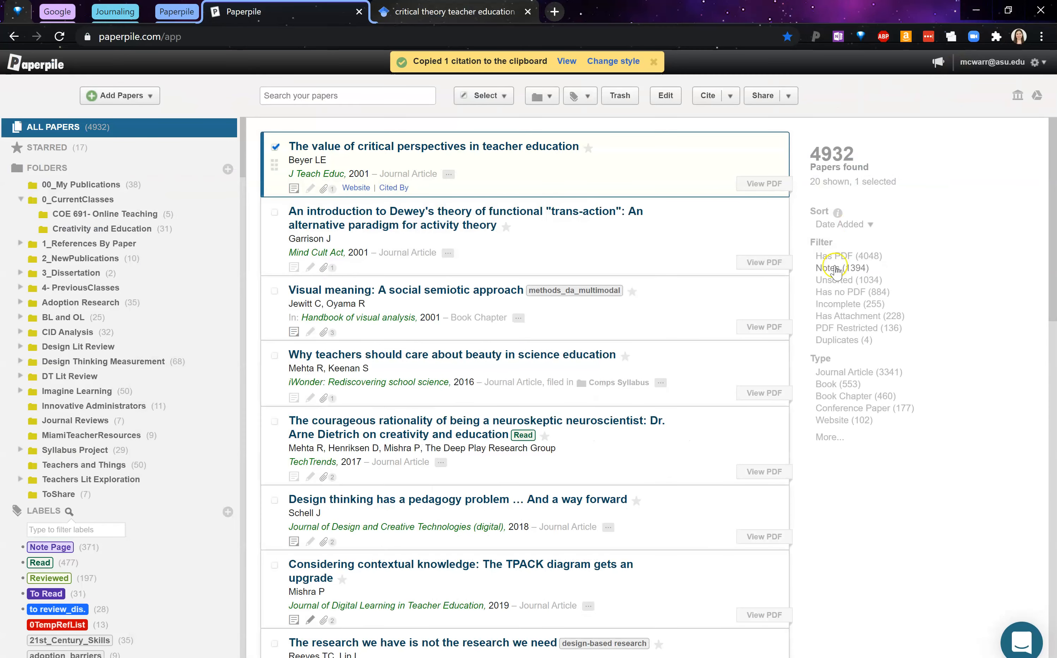
pyautogui.click(906, 528)
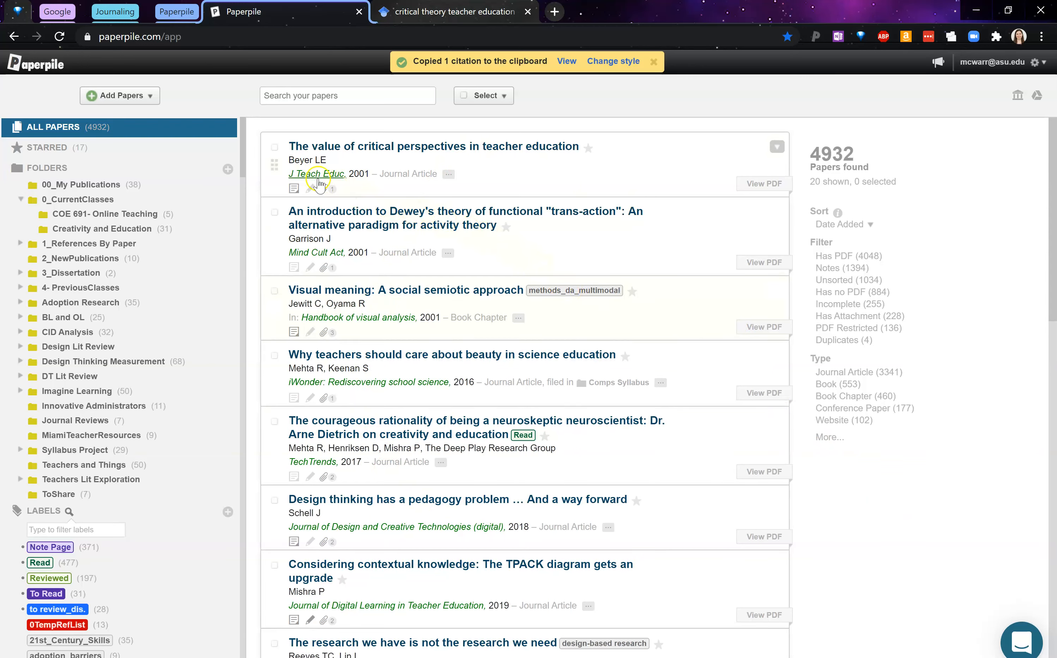
pyautogui.click(275, 146)
pyautogui.click(275, 212)
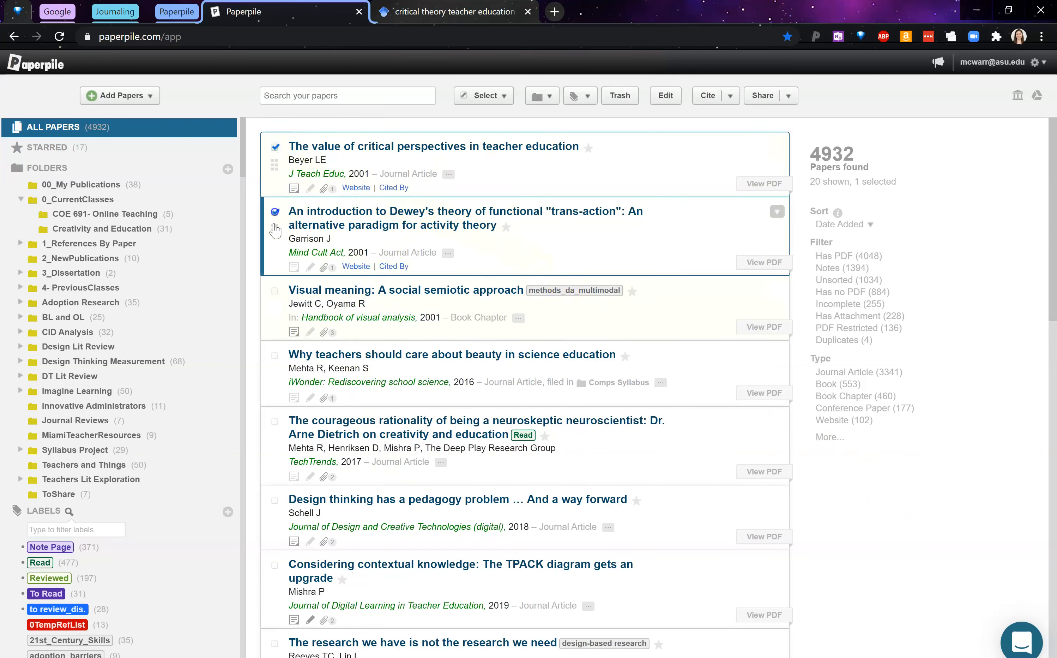
pyautogui.click(276, 290)
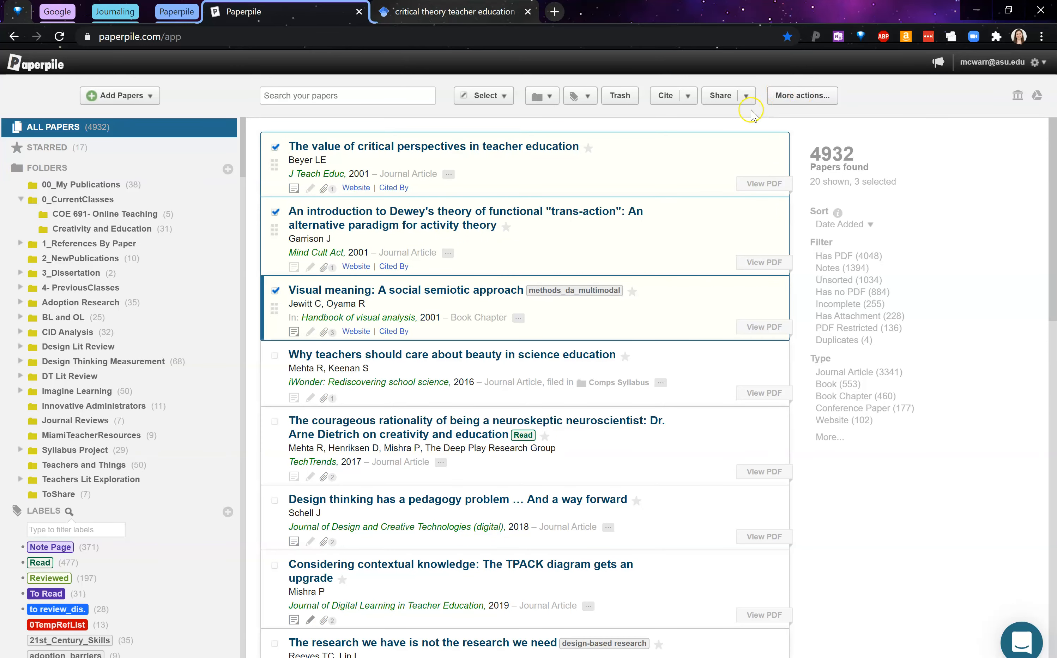
pyautogui.click(746, 96)
pyautogui.click(752, 116)
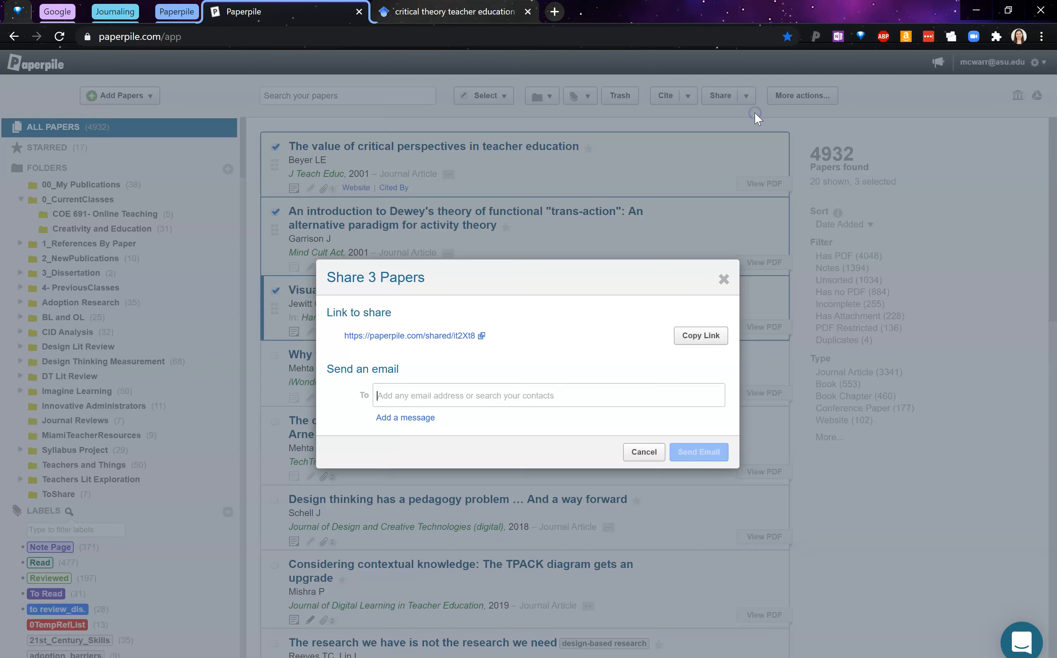
# View the shared page of the three papers, close it and the sharing dialog, and clear the paper selection
pyautogui.click(467, 336)
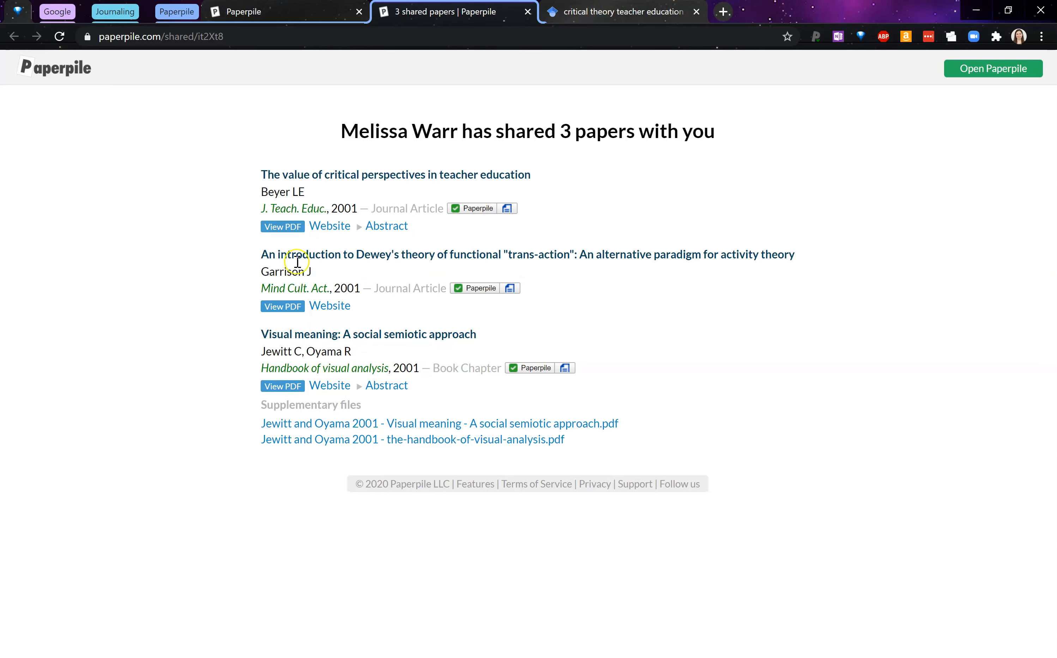
pyautogui.click(527, 11)
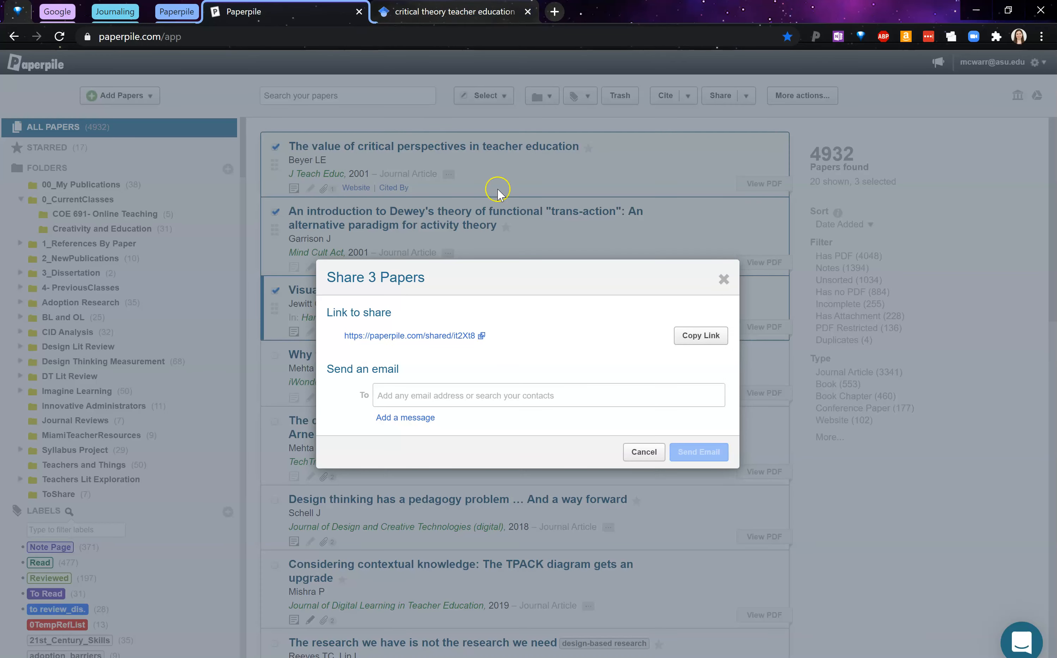
pyautogui.click(724, 279)
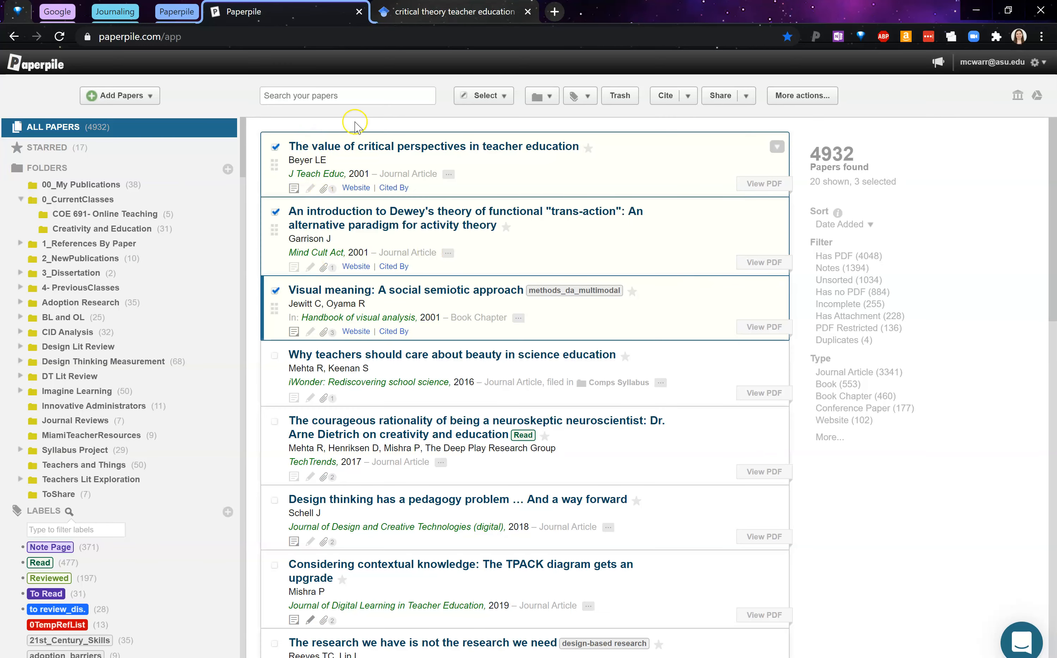
pyautogui.click(465, 95)
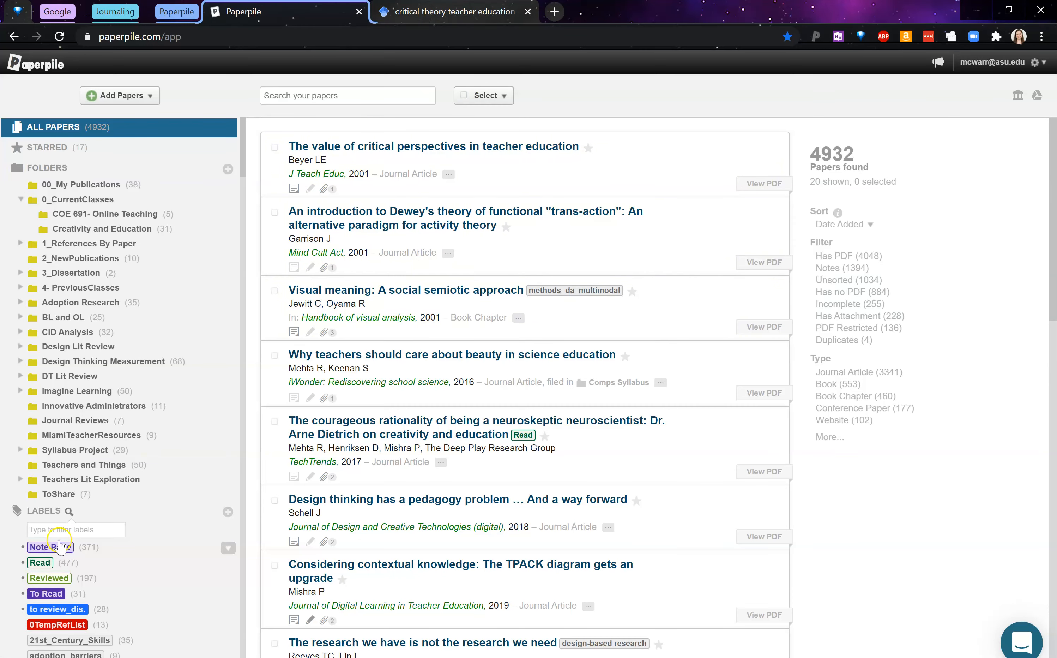
# Switch to OneNote, search all notebooks for the first author of "The shortcomings of design thinking when compared to designerly thinking" and open the matching page
pyautogui.scroll(-20, 496, 401)
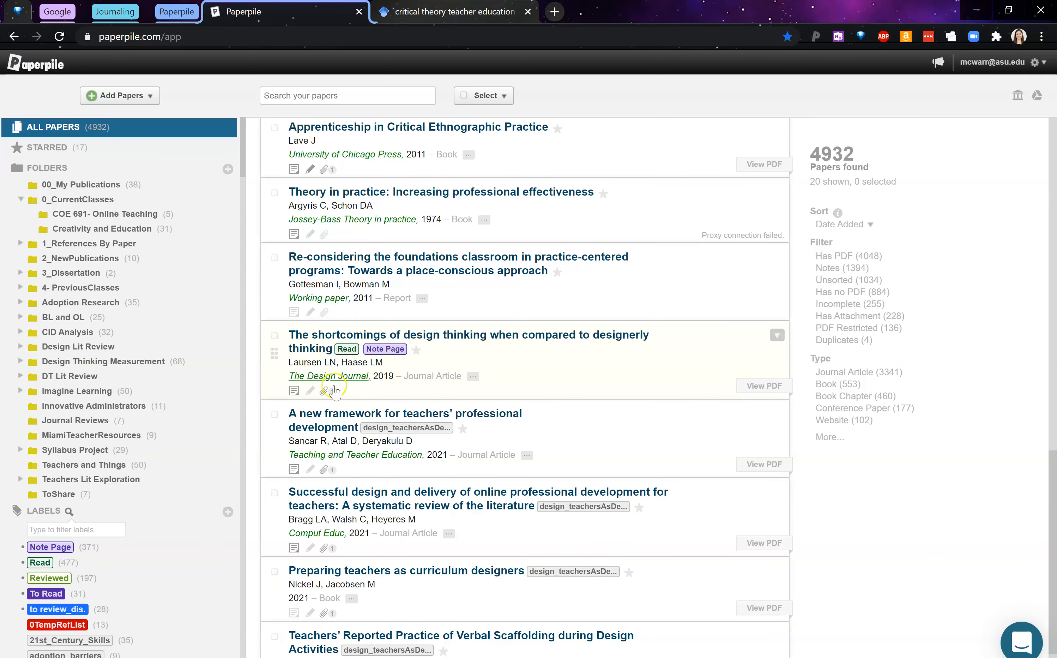
pyautogui.hotkey('alt', 'Tab')
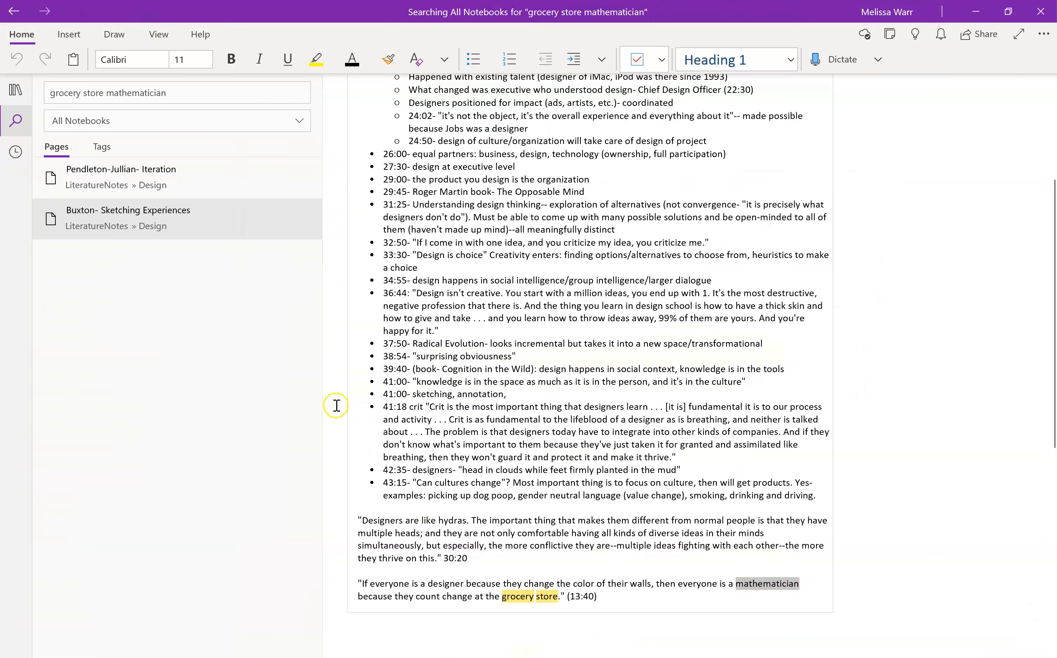
pyautogui.click(191, 94)
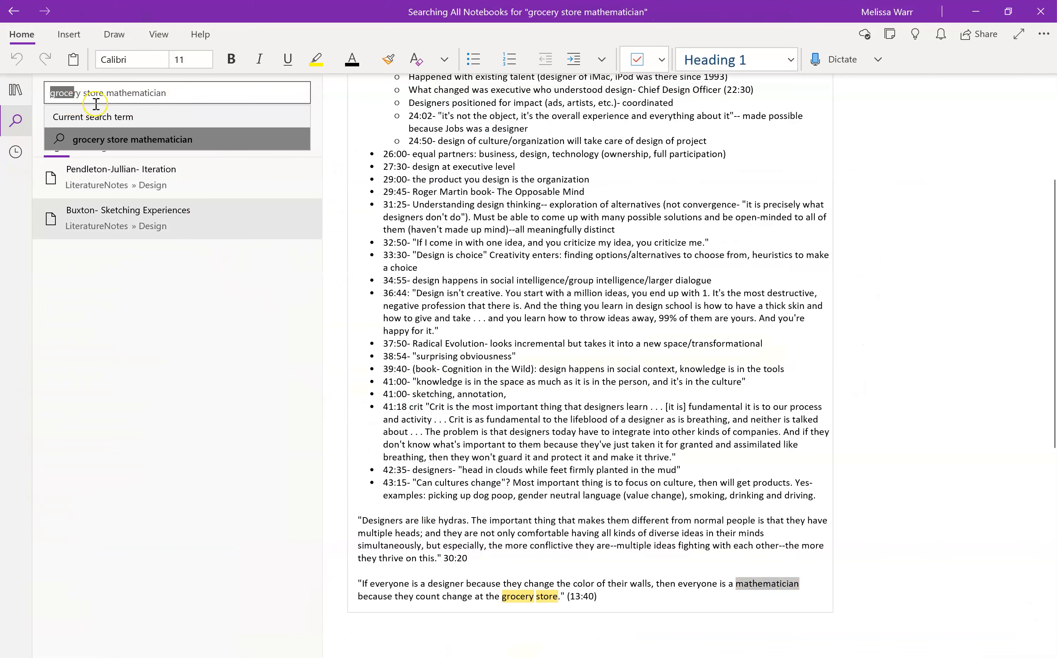
pyautogui.tripleClick(120, 93)
pyautogui.write('laursen')
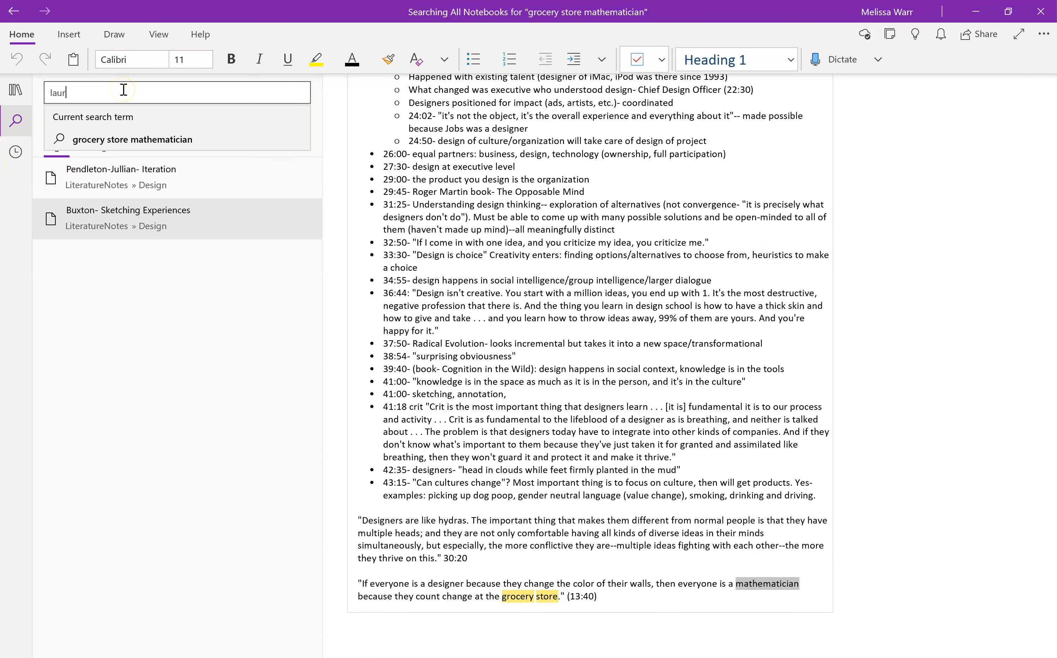
pyautogui.press('Return')
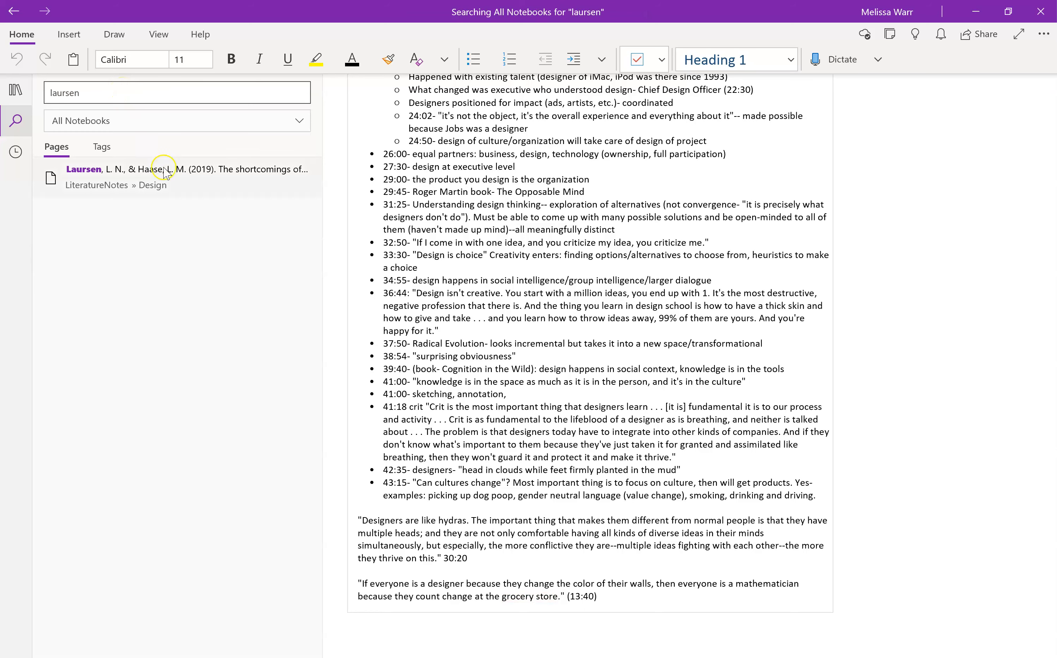
pyautogui.click(200, 180)
# Examine the article page's citation, notes, quotes and table images, and highlight the summary paragraph below the citation
pyautogui.click(575, 307)
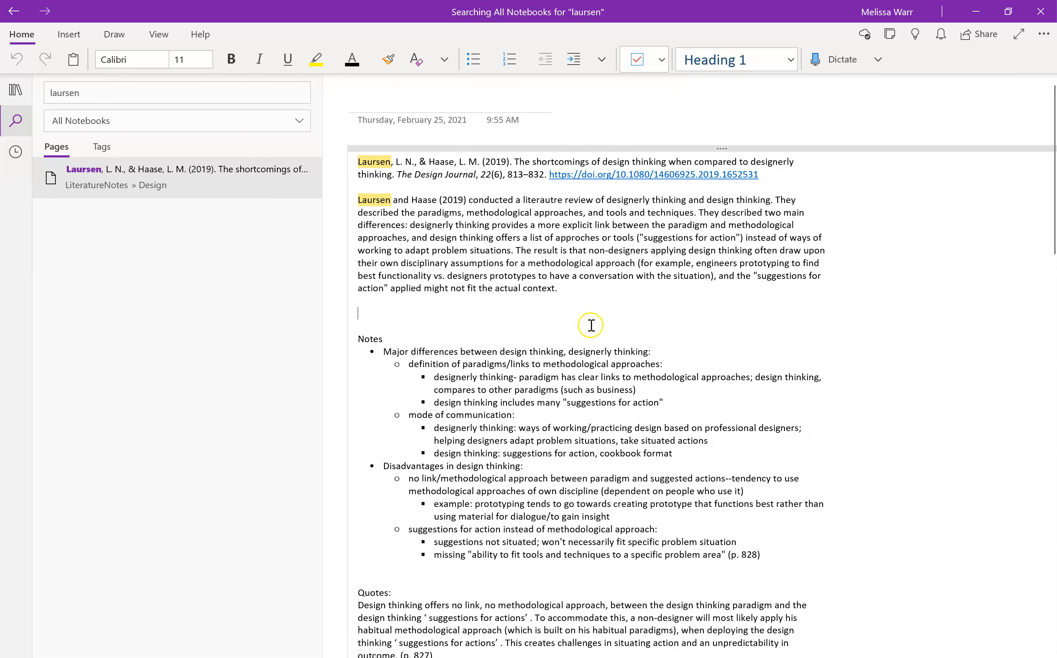
pyautogui.scroll(-5, 566, 326)
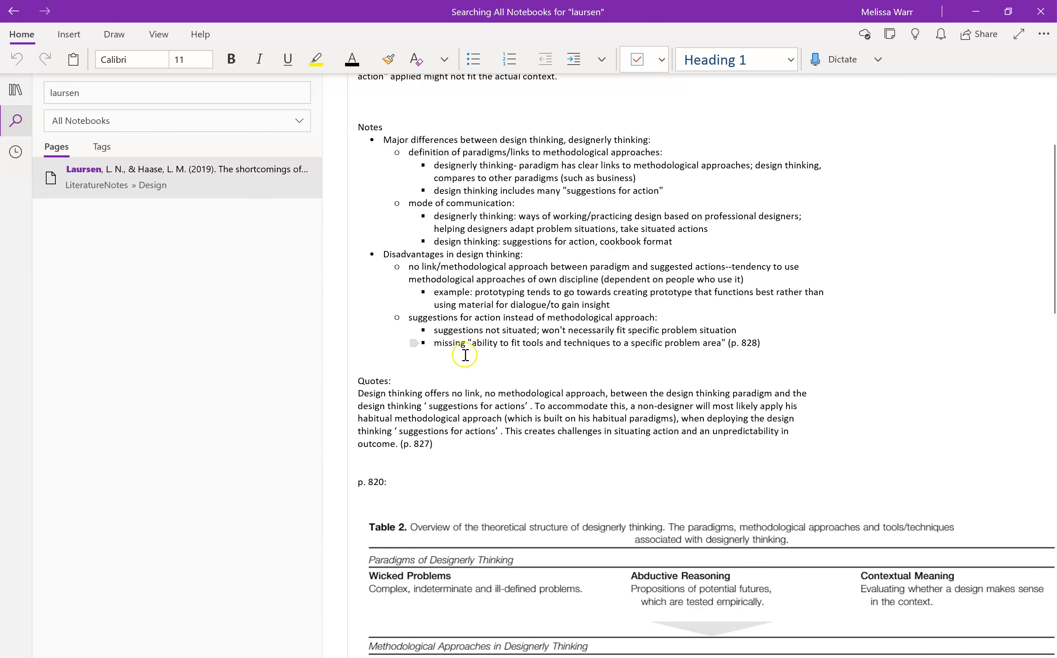
pyautogui.scroll(-7, 434, 401)
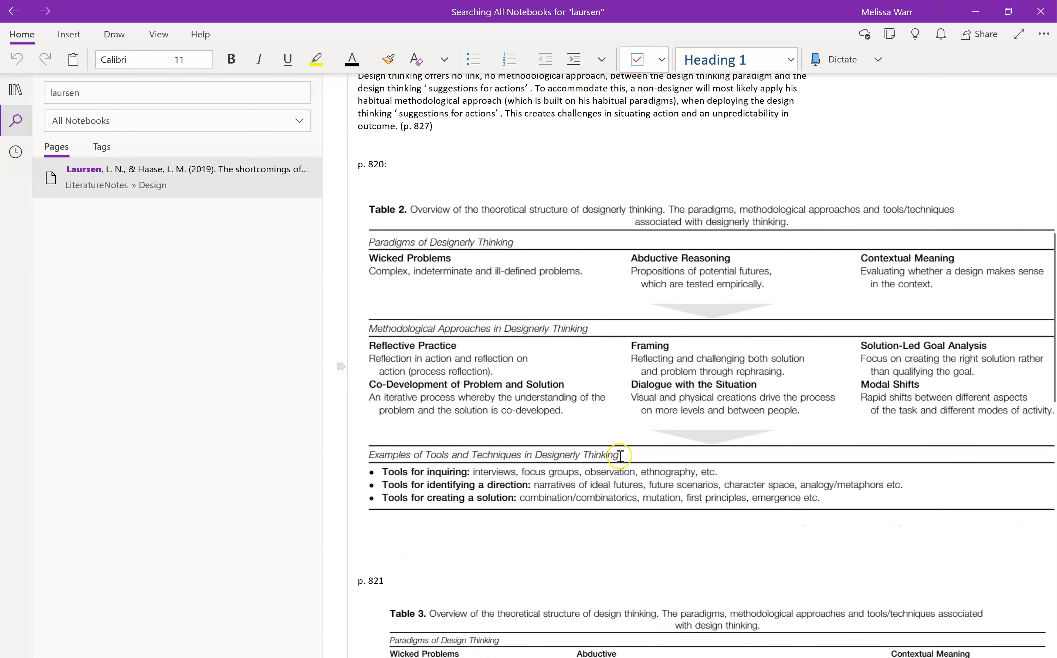
pyautogui.scroll(10, 579, 479)
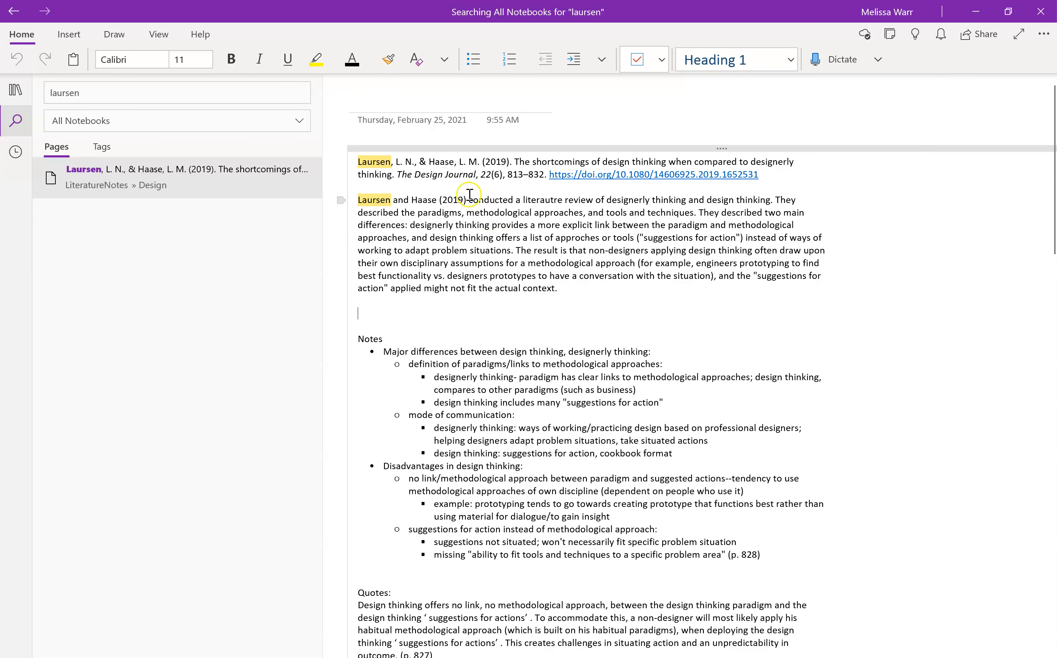
pyautogui.moveTo(563, 291); pyautogui.dragTo(346, 205)
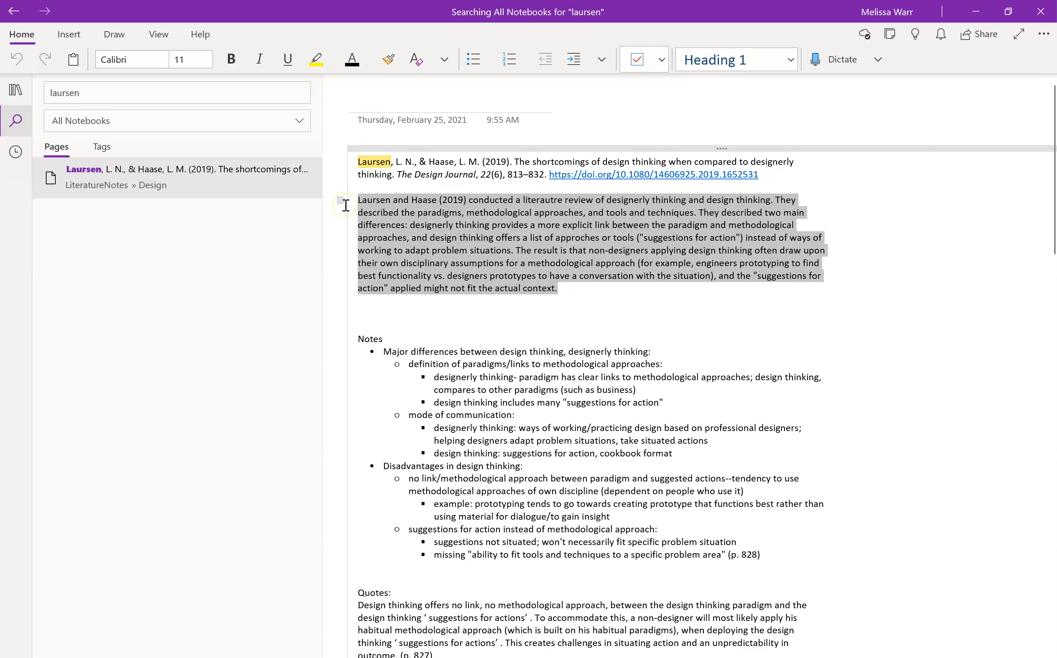
pyautogui.moveTo(564, 291); pyautogui.dragTo(346, 200)
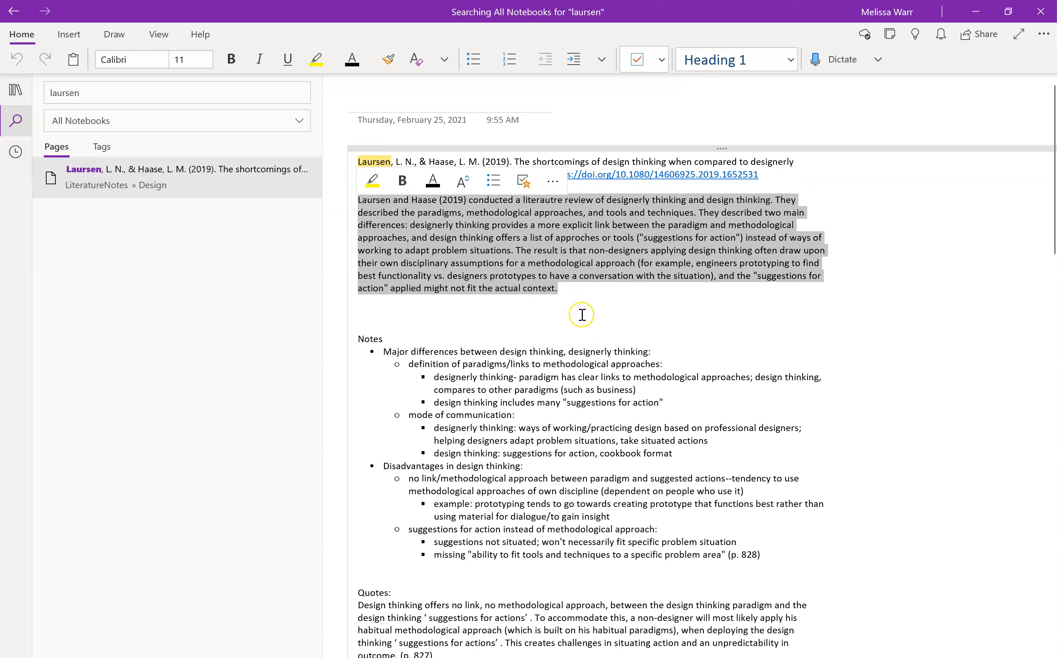
pyautogui.click(582, 294)
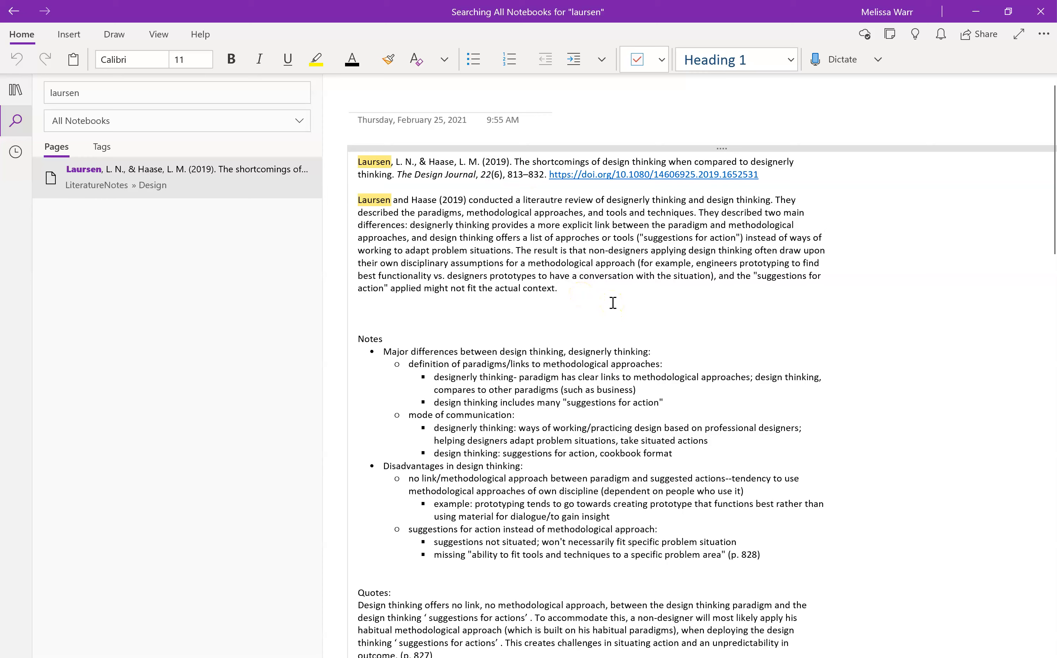
# Show the LiteratureNotes notebook and browse its Design Studio, Design Thinking and Expertise and Reflection sections
pyautogui.click(15, 89)
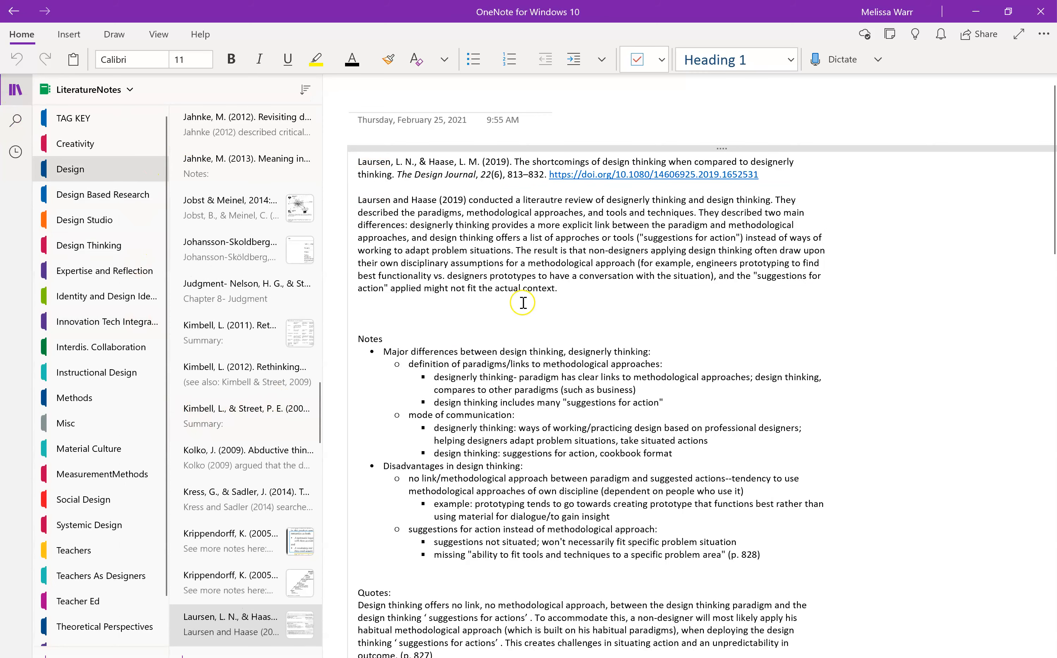
pyautogui.click(128, 90)
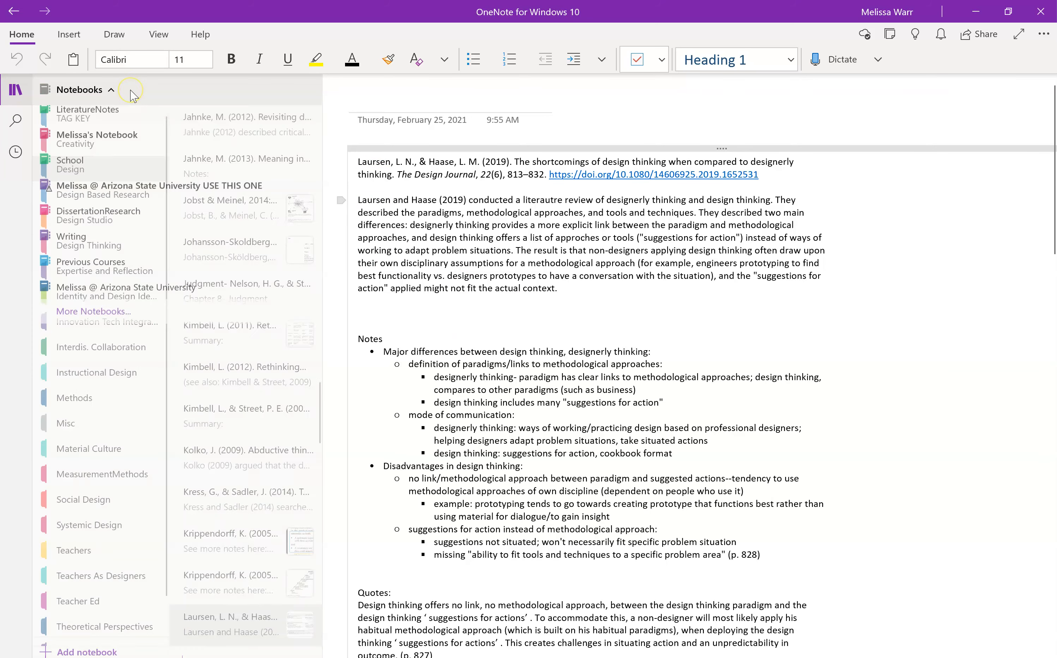
pyautogui.click(114, 121)
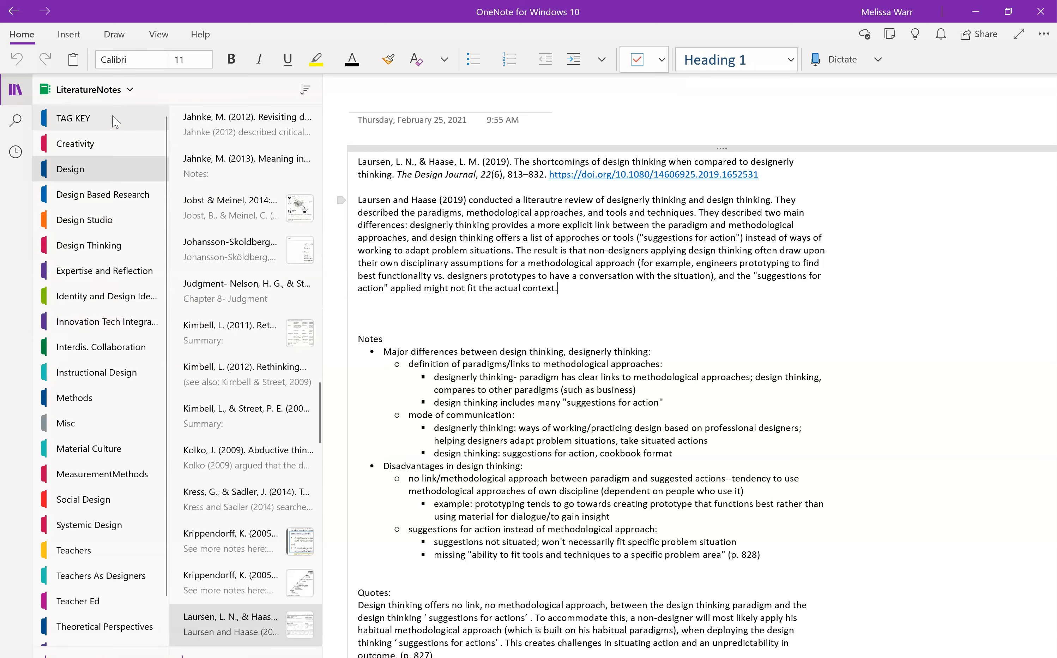
pyautogui.click(87, 222)
pyautogui.click(90, 245)
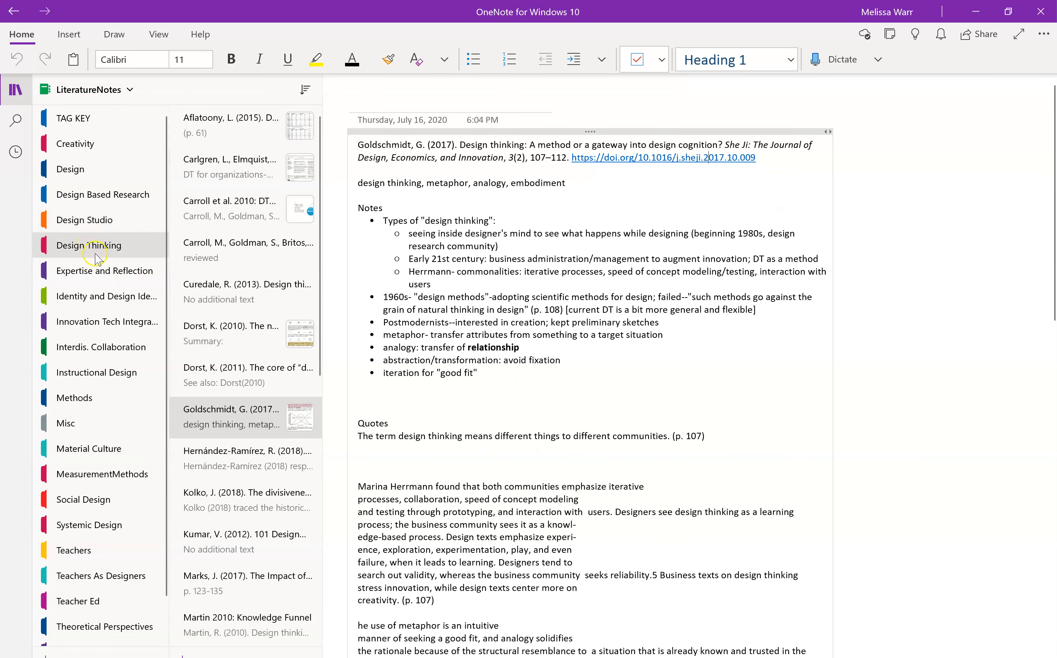
pyautogui.click(100, 274)
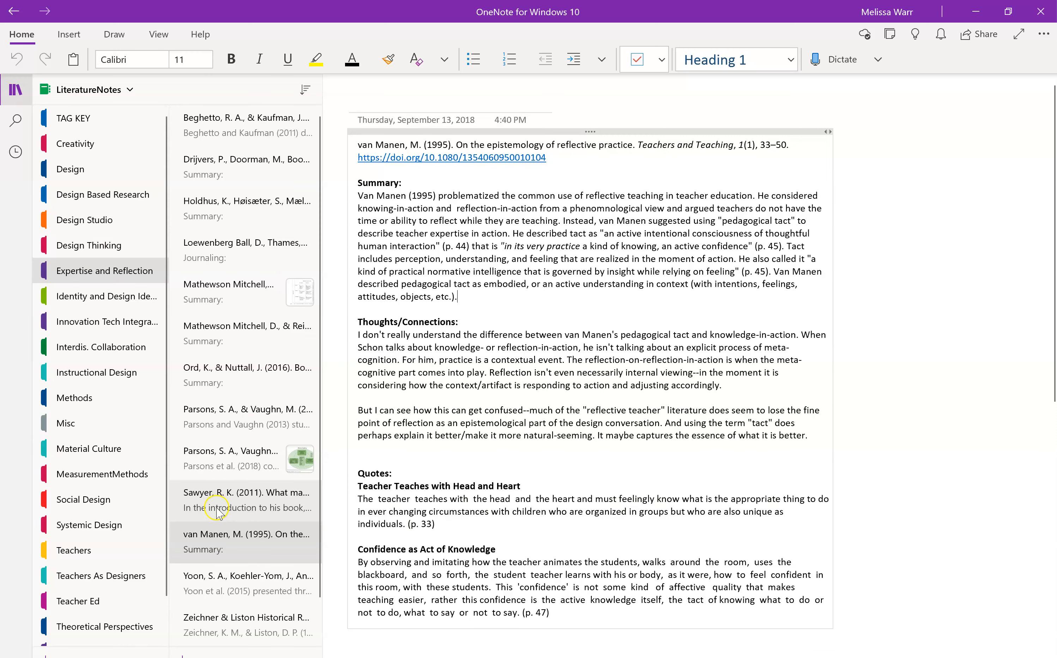
# View several article note pages in the Expertise and Reflection section, ending with the 2017 one on (Re) turning to practice in teacher education
pyautogui.click(216, 512)
pyautogui.click(218, 465)
pyautogui.click(215, 424)
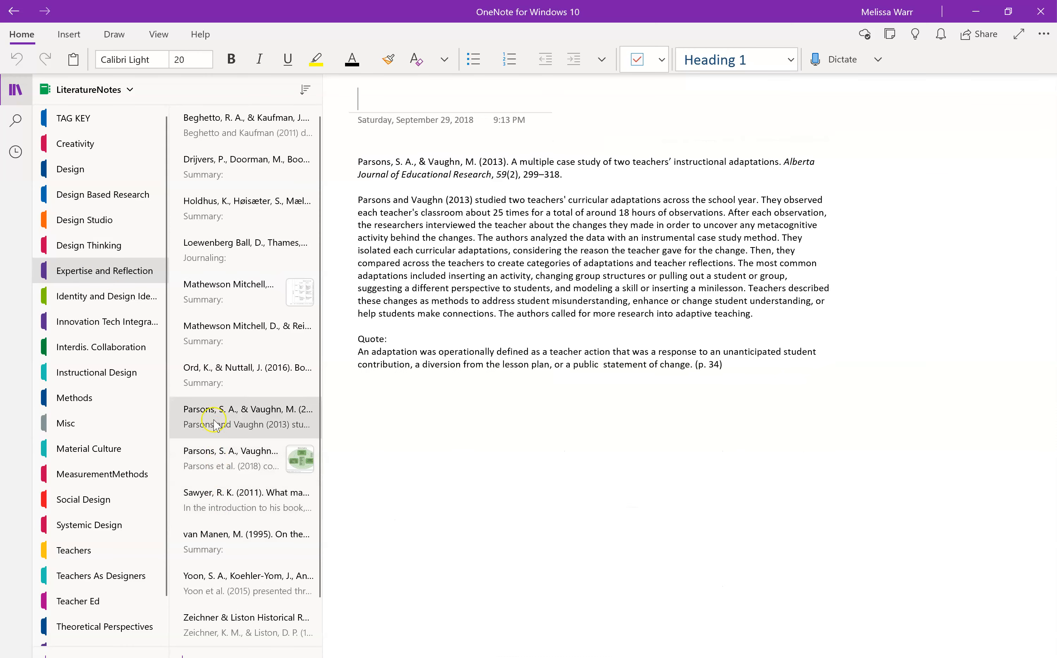
pyautogui.click(205, 376)
pyautogui.click(211, 346)
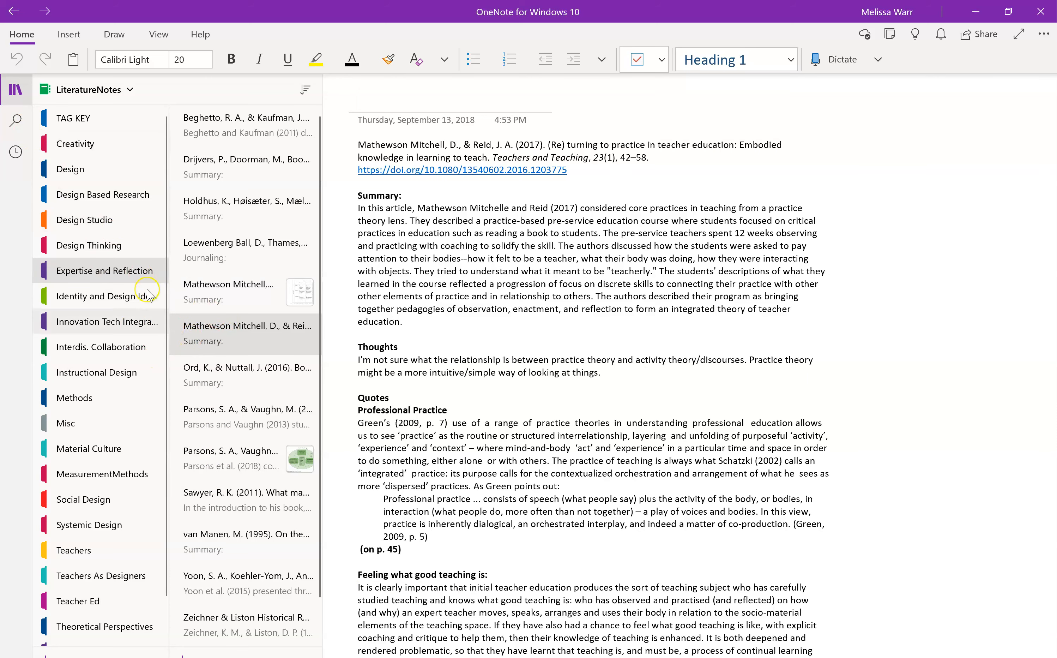
pyautogui.scroll(-5, 461, 431)
pyautogui.scroll(6, 462, 430)
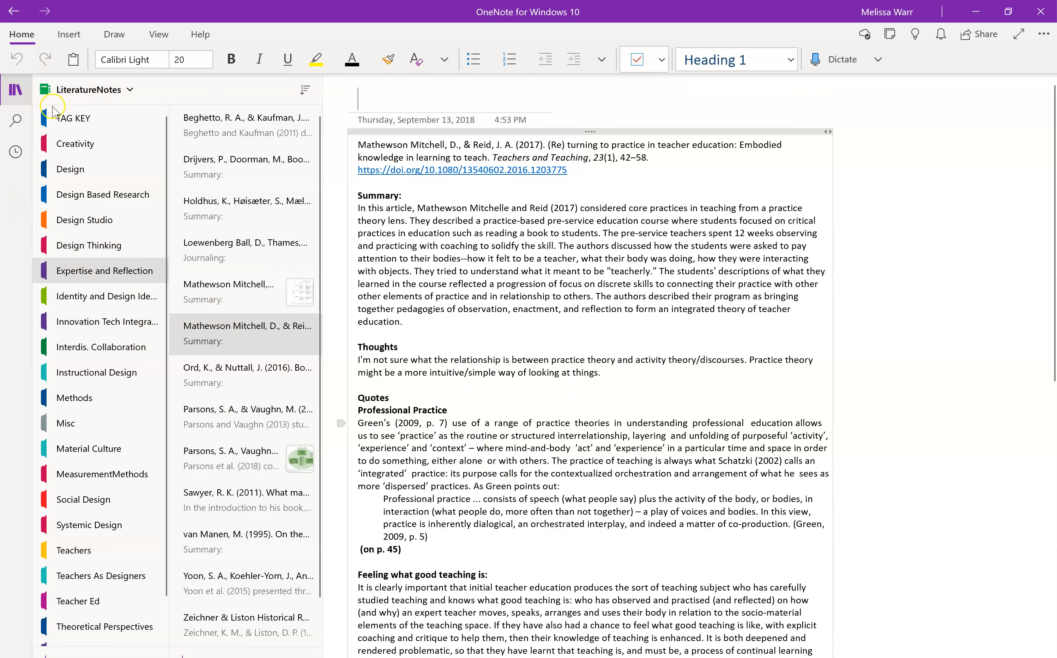
# Search all notebooks for "grocery store mathematician" and open the Sketching Experiences page from the results
pyautogui.click(16, 120)
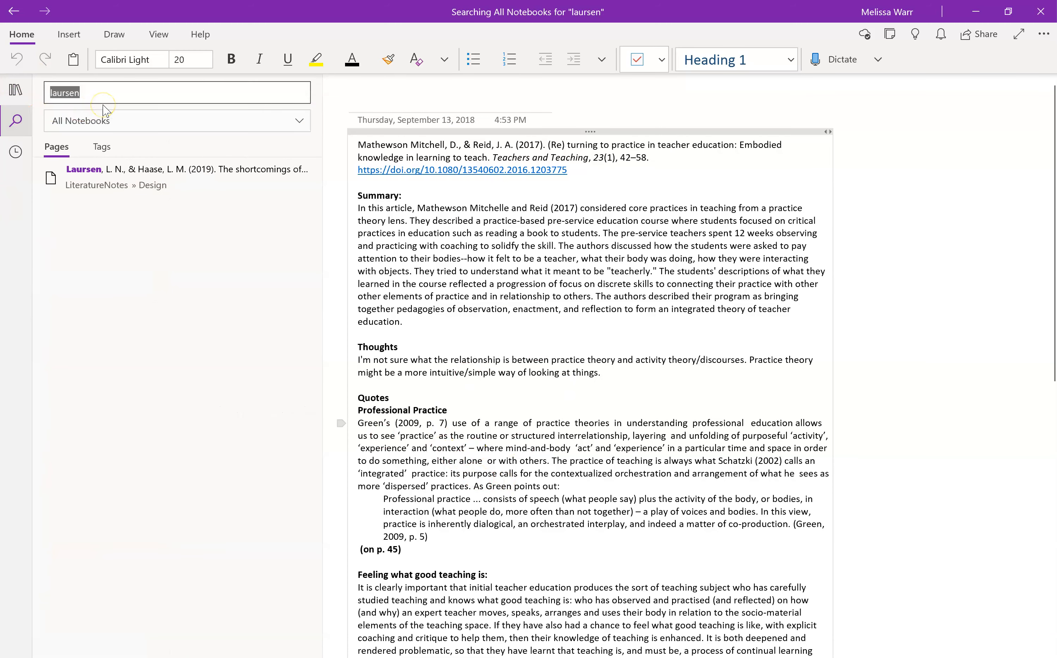
pyautogui.write('grocery store mathematici')
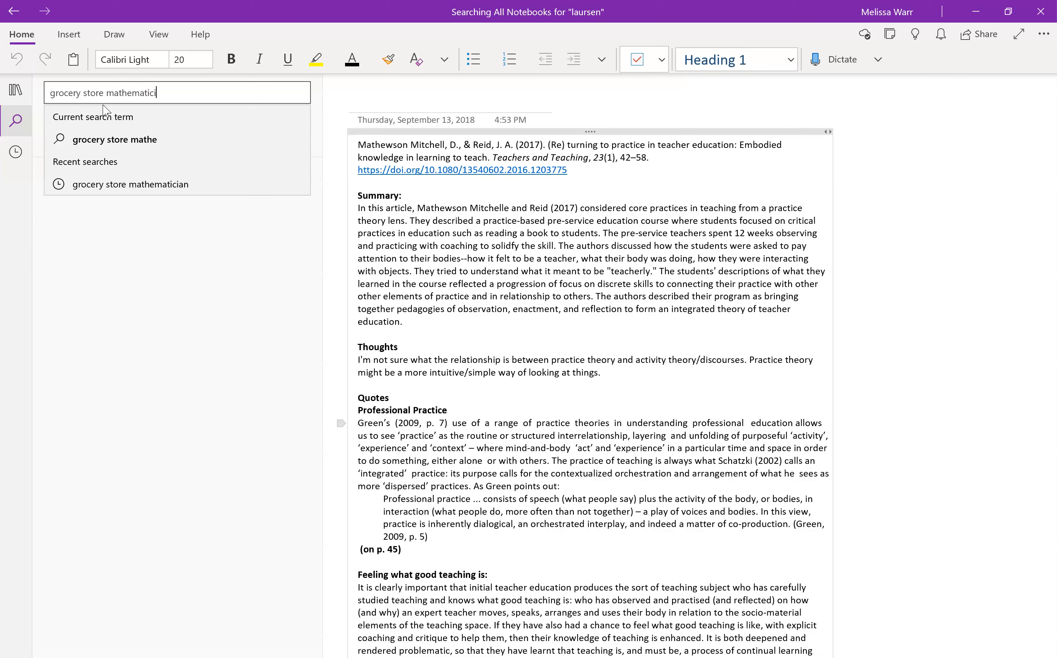
pyautogui.write('an')
pyautogui.press('Return')
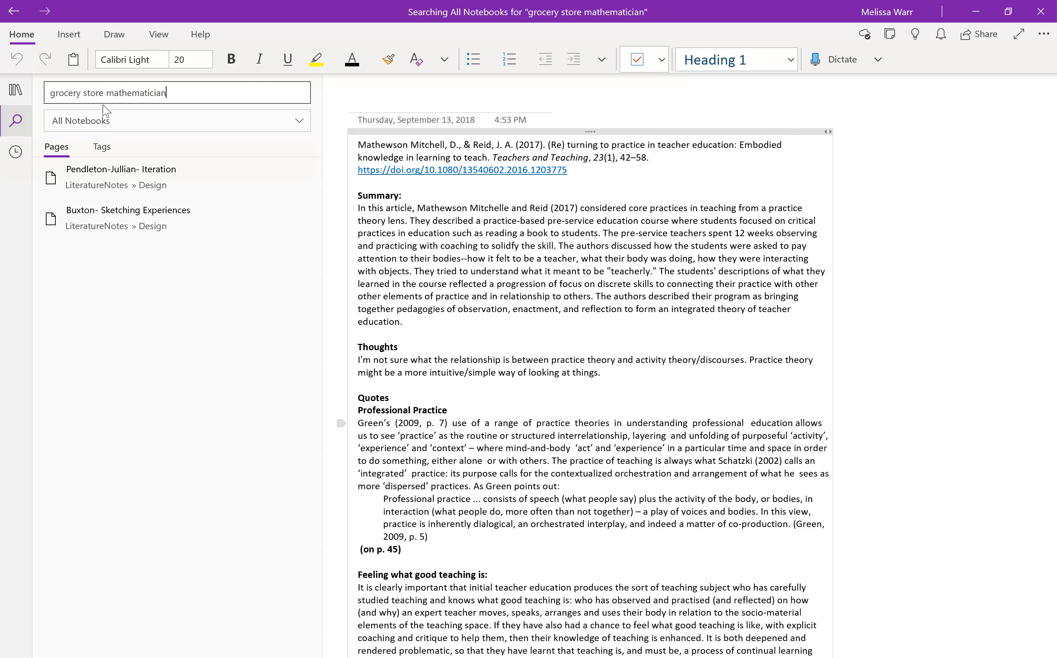
pyautogui.click(137, 204)
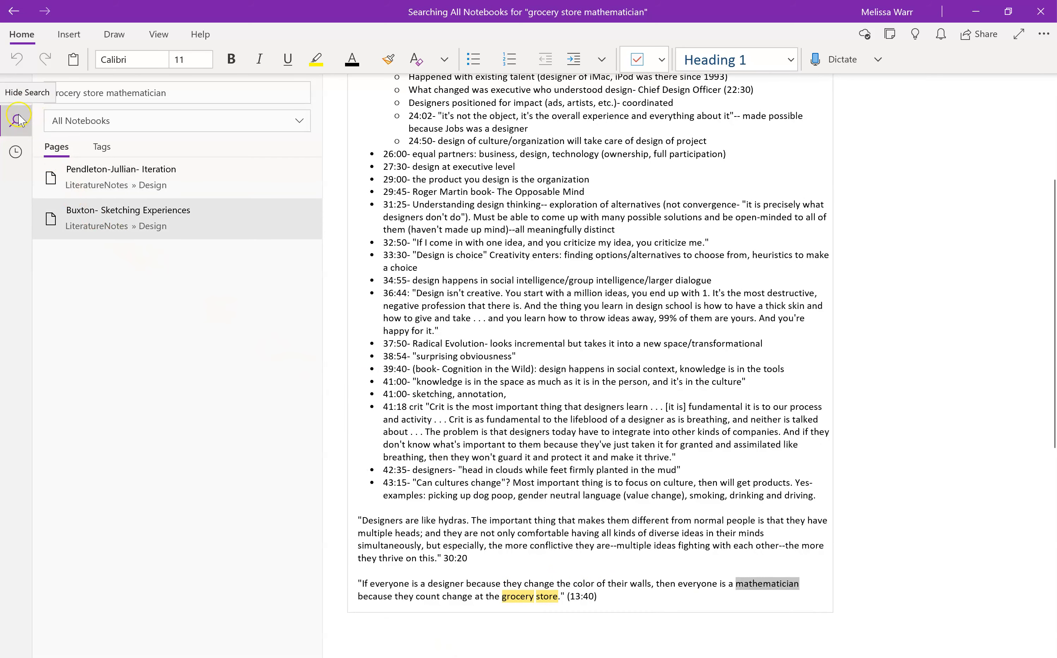
# Return to the LiteratureNotes notebook and open the starred Design Definitions and Quotes page at the end of the Design section
pyautogui.click(17, 95)
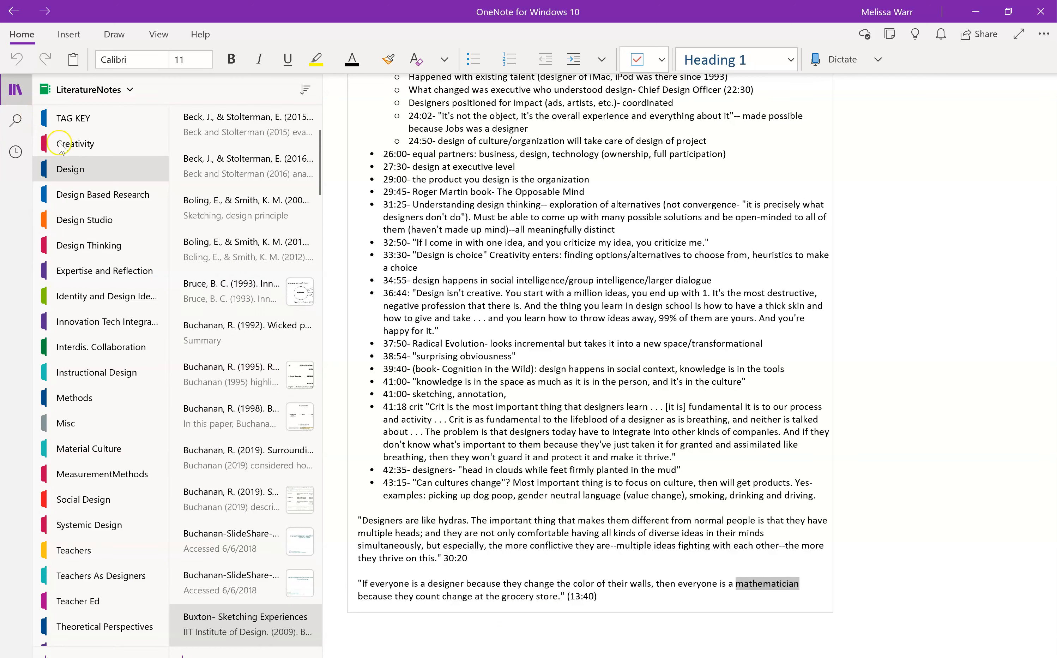
pyautogui.scroll(5, 190, 550)
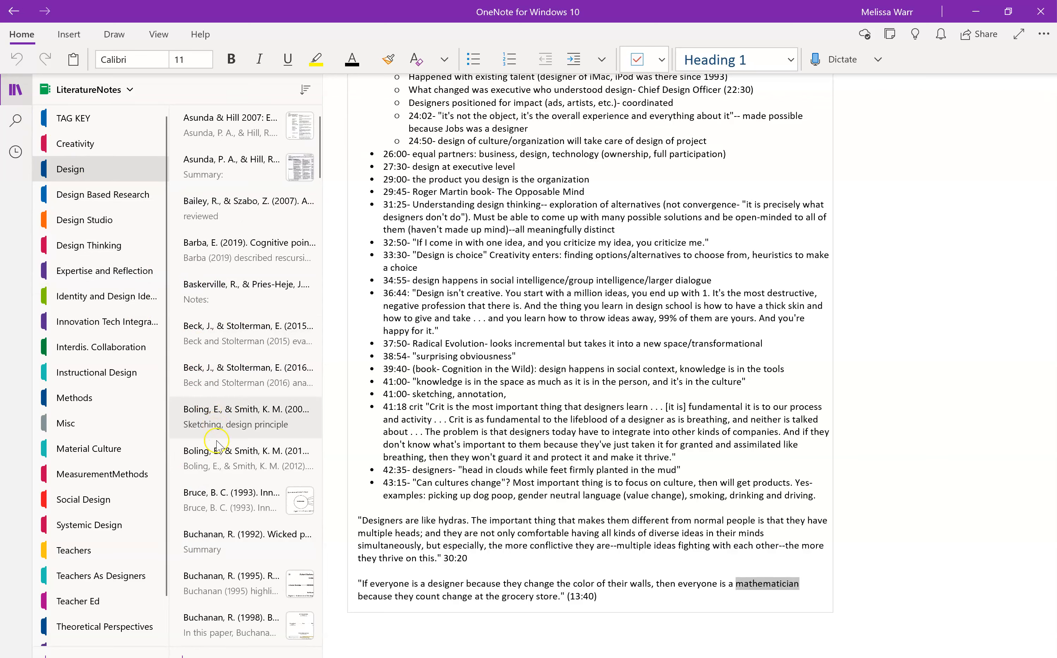
pyautogui.scroll(-7, 233, 412)
pyautogui.scroll(-20, 233, 412)
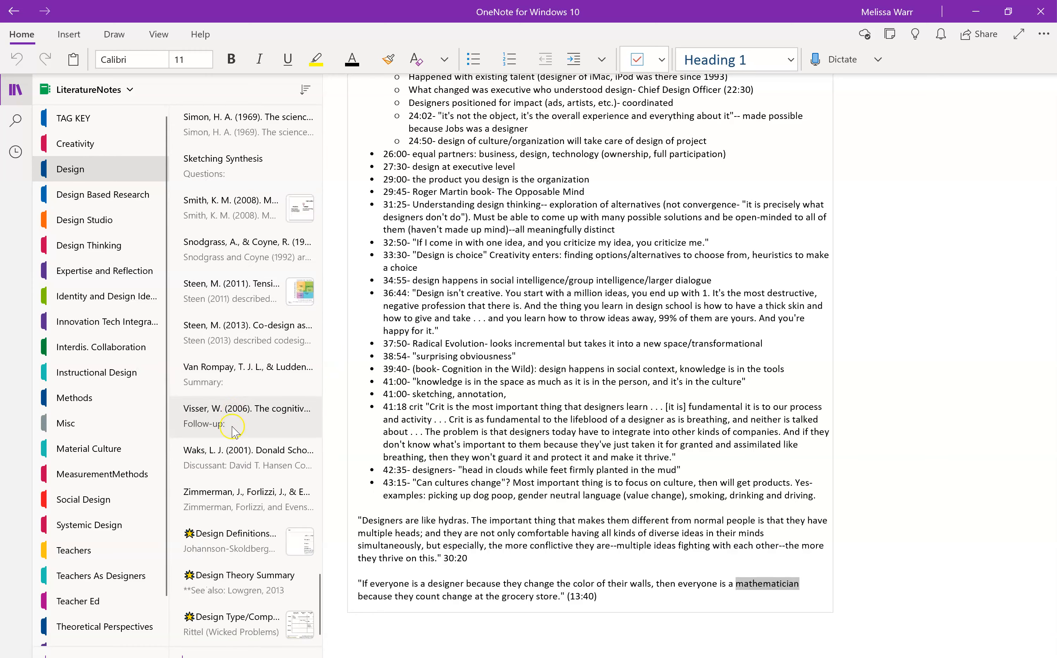
pyautogui.click(232, 549)
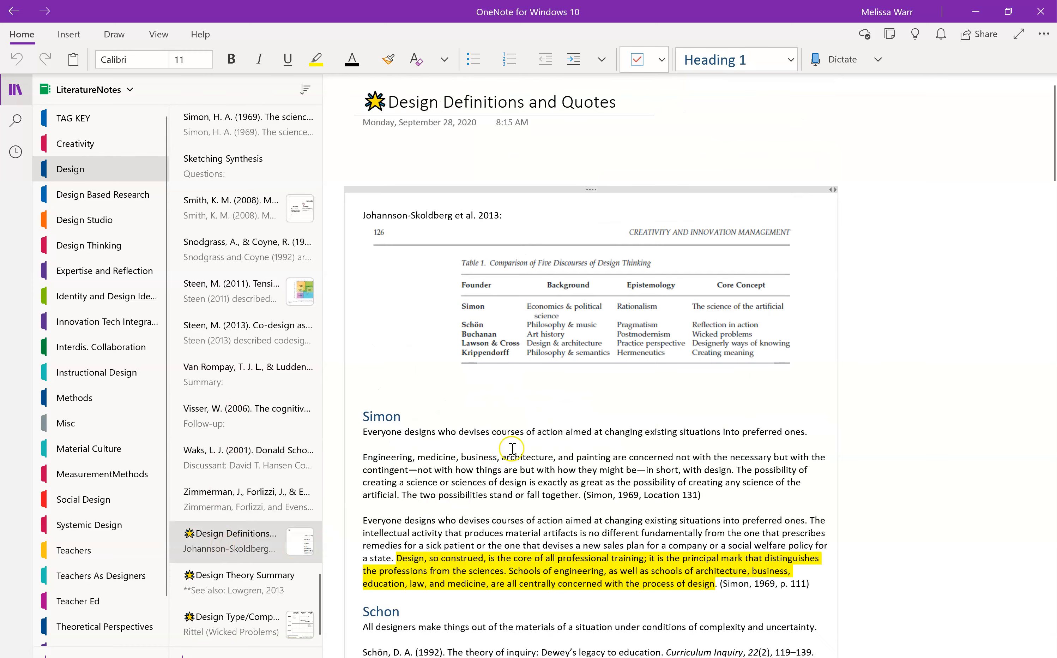
# Examine the design definitions and highlighted quotes grouped by theorist on the Design Definitions and Quotes page
pyautogui.scroll(-6, 525, 442)
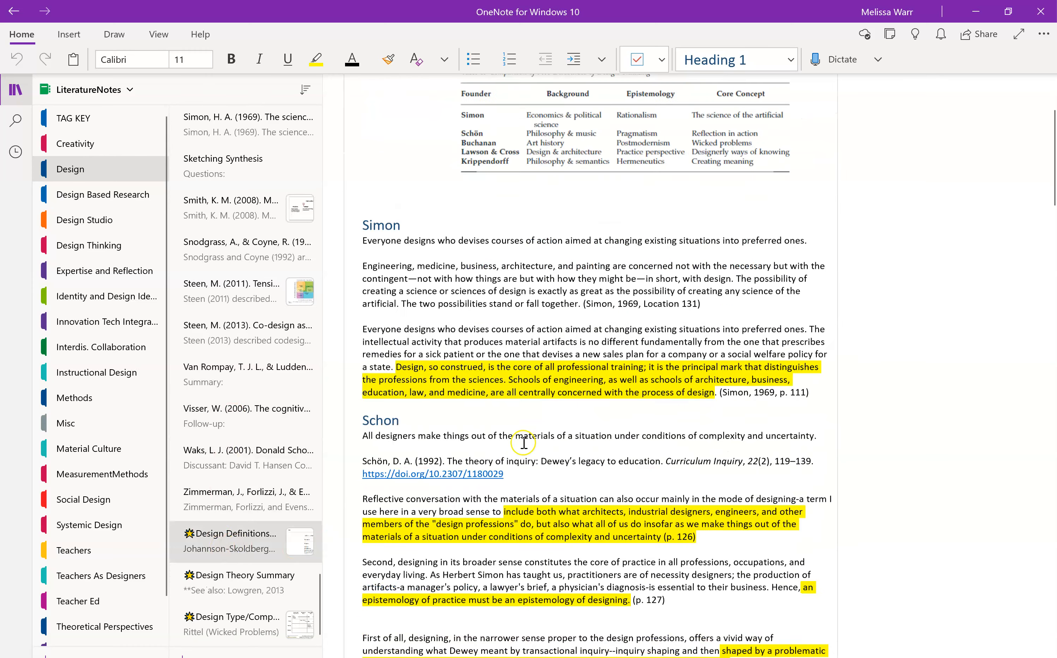
pyautogui.scroll(-20, 454, 348)
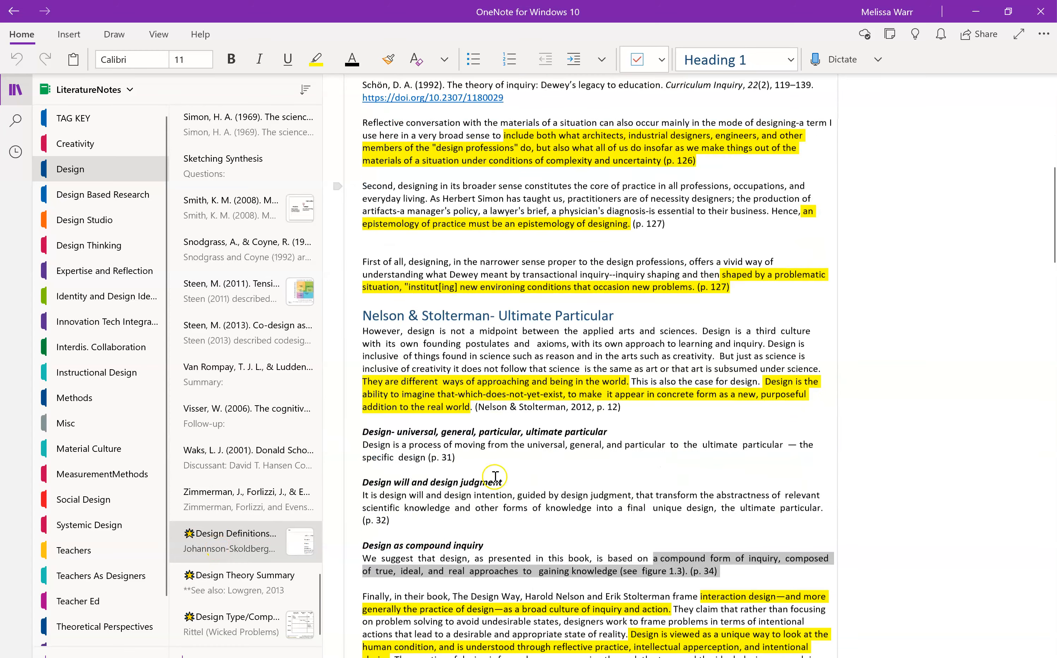
pyautogui.scroll(6, 493, 481)
pyautogui.scroll(1, 493, 480)
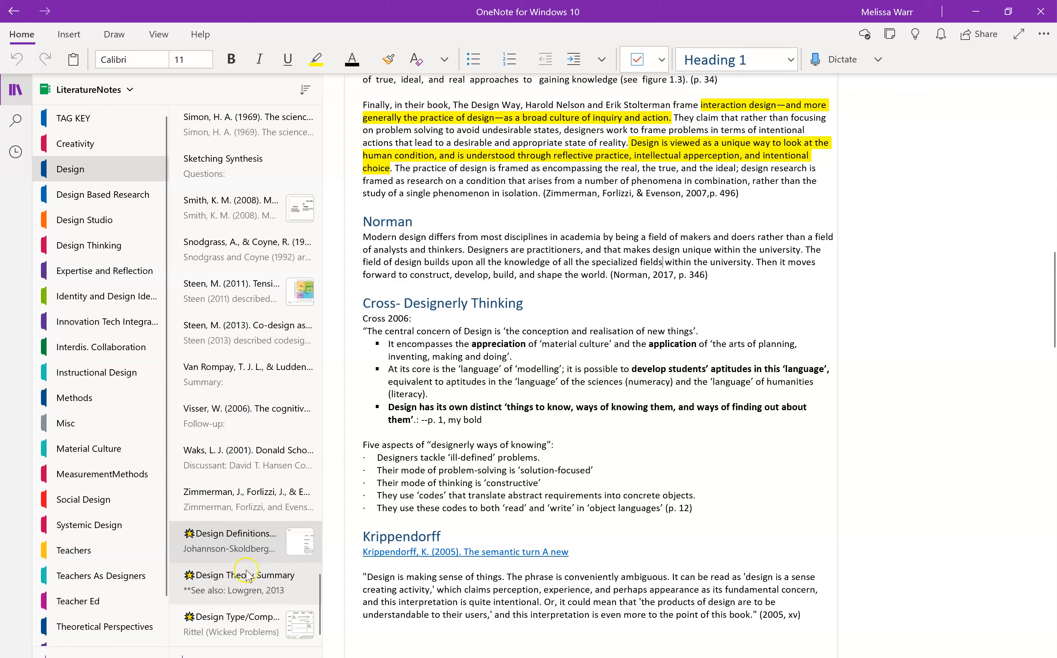
pyautogui.scroll(15, 561, 446)
pyautogui.scroll(-15, 566, 446)
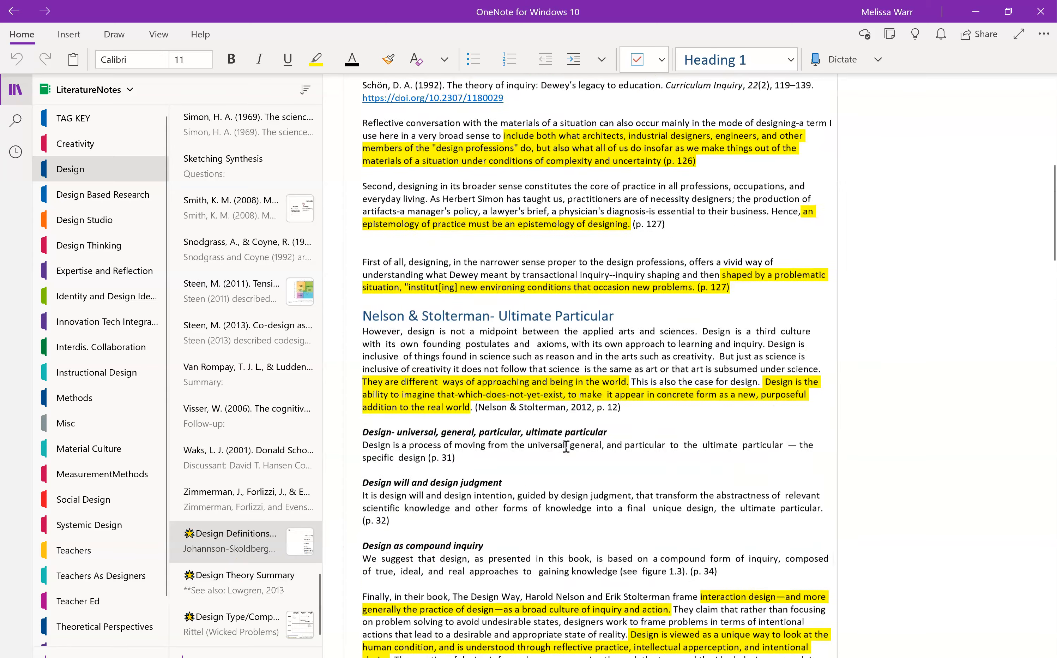
pyautogui.scroll(6, 531, 514)
pyautogui.scroll(-6, 532, 514)
pyautogui.scroll(-3, 532, 515)
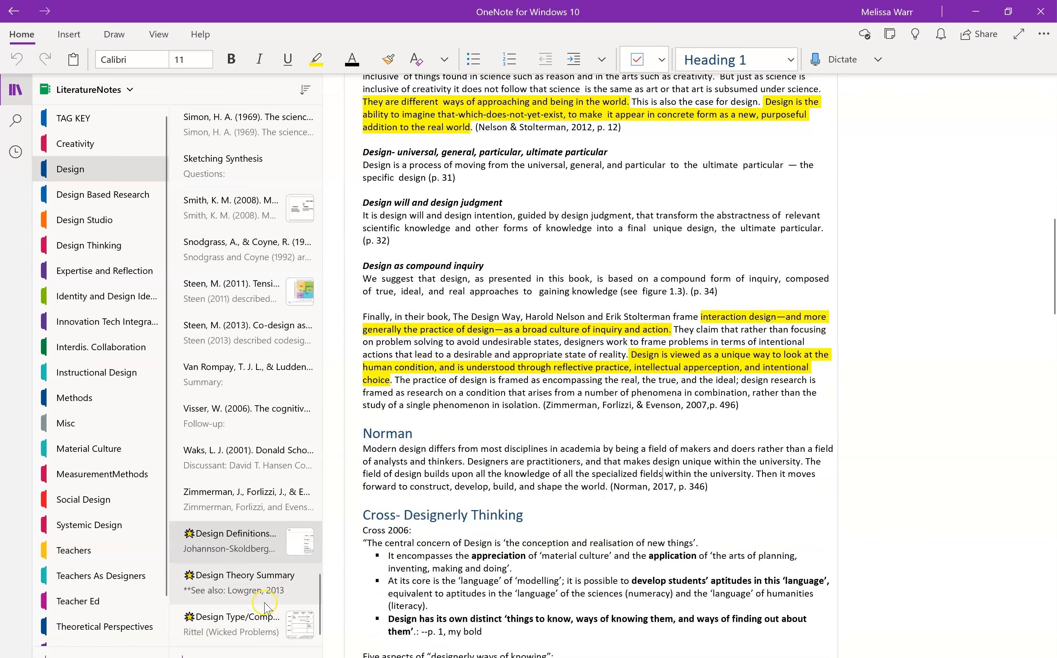
# Open the Design Theory Summary page, look through it, and go back to the beginning of the Design section's page list
pyautogui.click(213, 592)
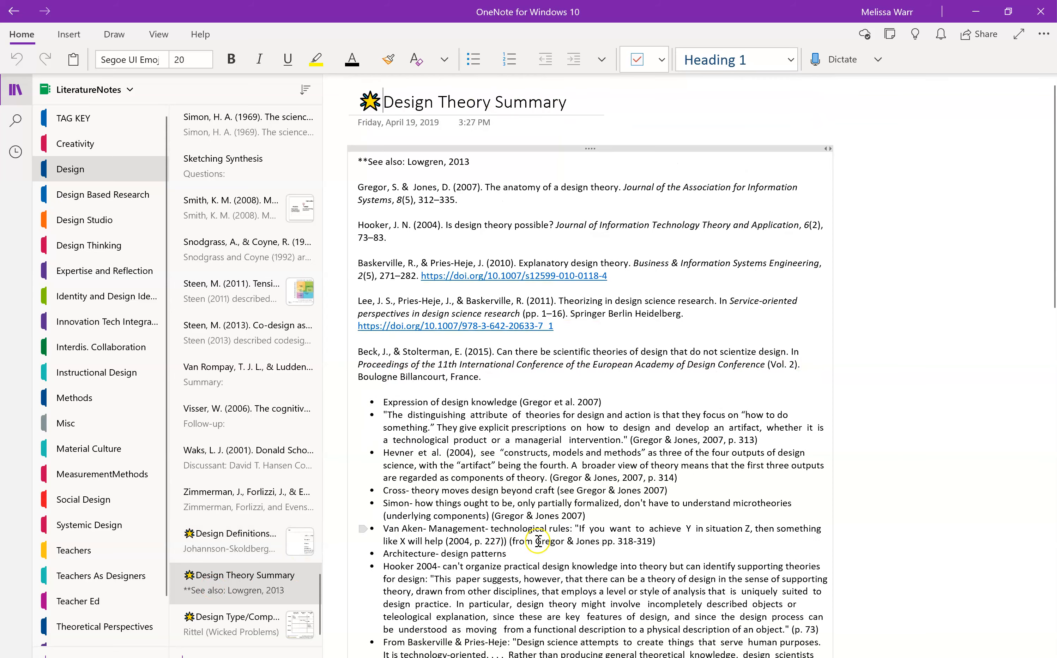
pyautogui.scroll(-15, 538, 540)
pyautogui.scroll(15, 538, 540)
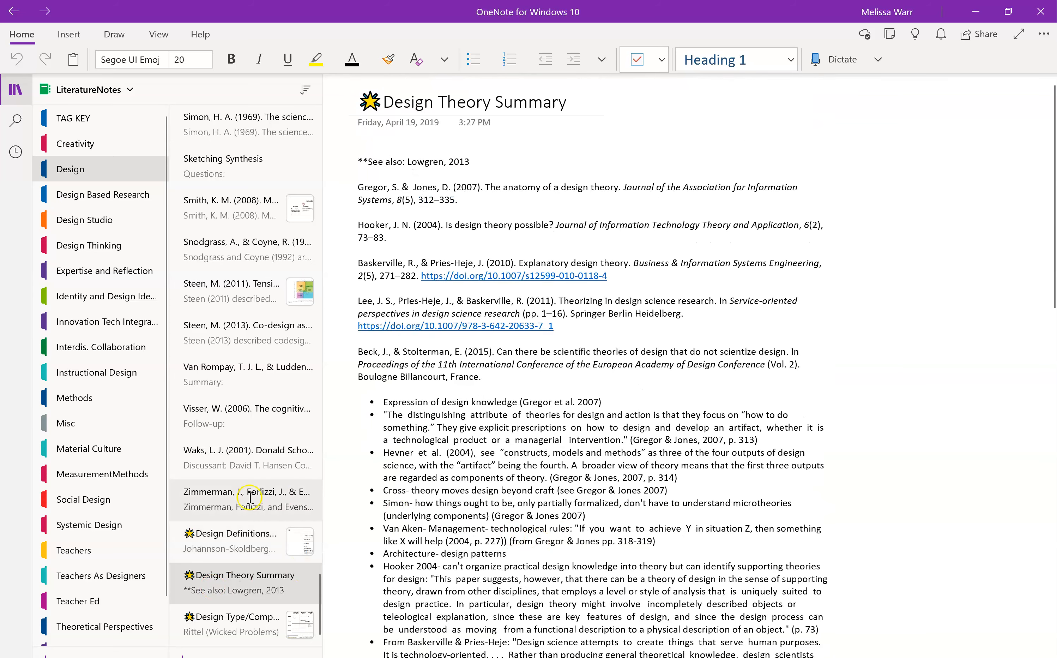
pyautogui.scroll(20, 250, 497)
pyautogui.scroll(20, 246, 497)
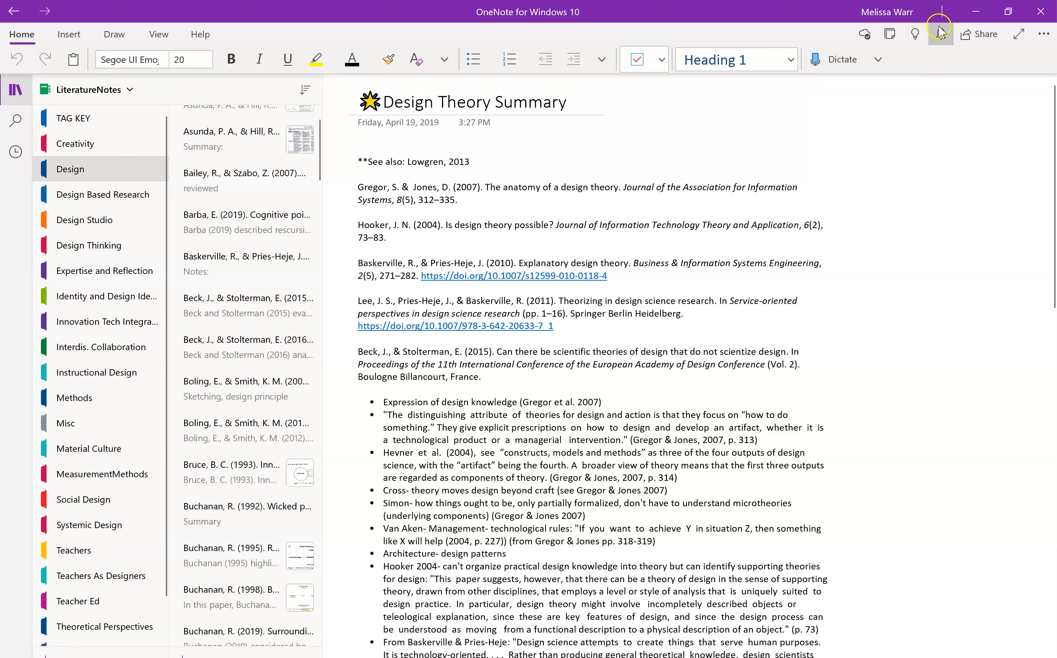
# Minimize OneNote to return to Paperpile and look through older papers and their labels in All Papers
pyautogui.click(975, 11)
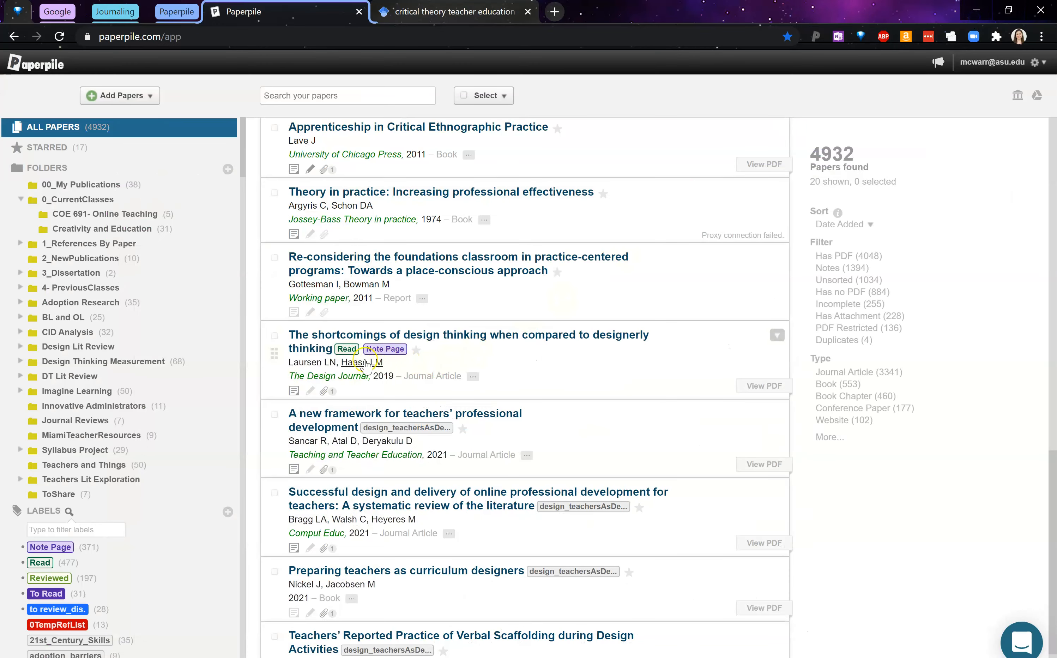
pyautogui.scroll(-1, 527, 382)
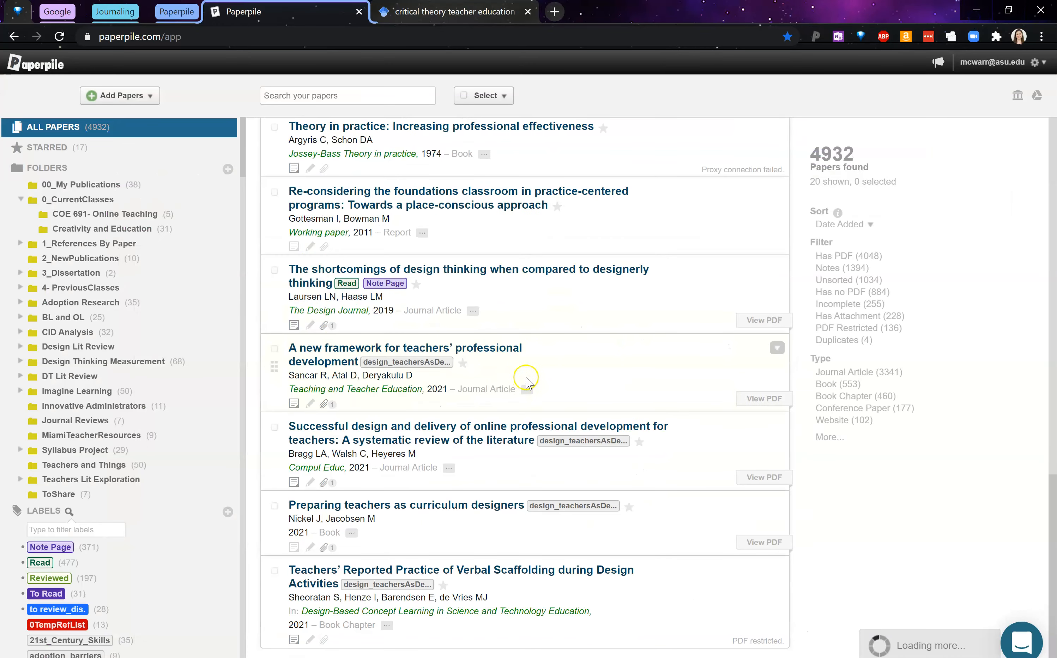
pyautogui.scroll(-8, 527, 383)
pyautogui.scroll(-3, 568, 389)
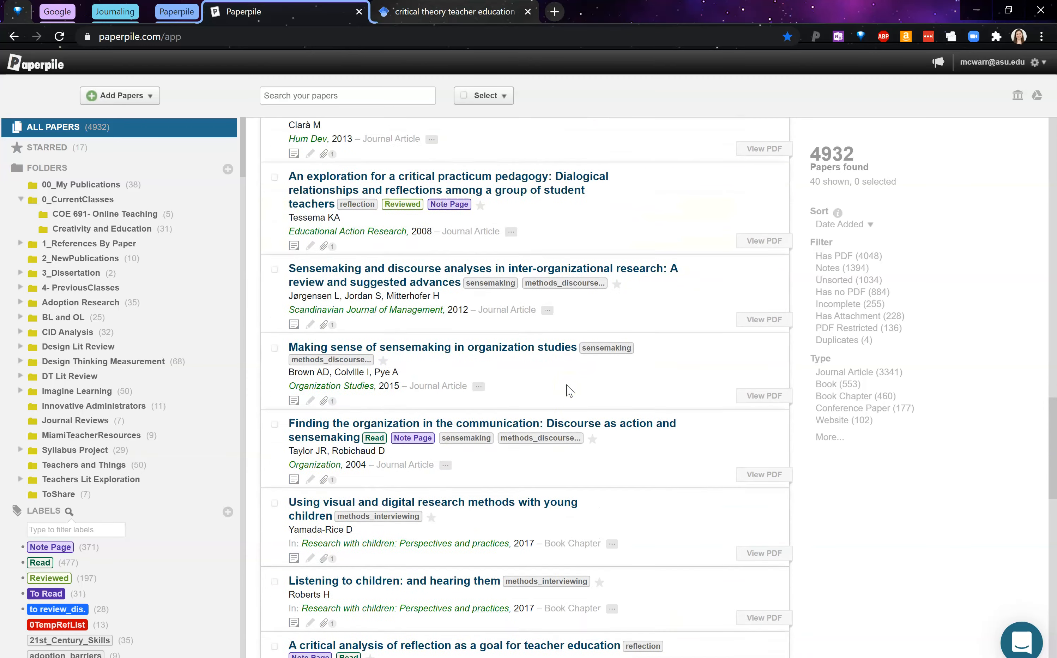
pyautogui.scroll(3, 471, 396)
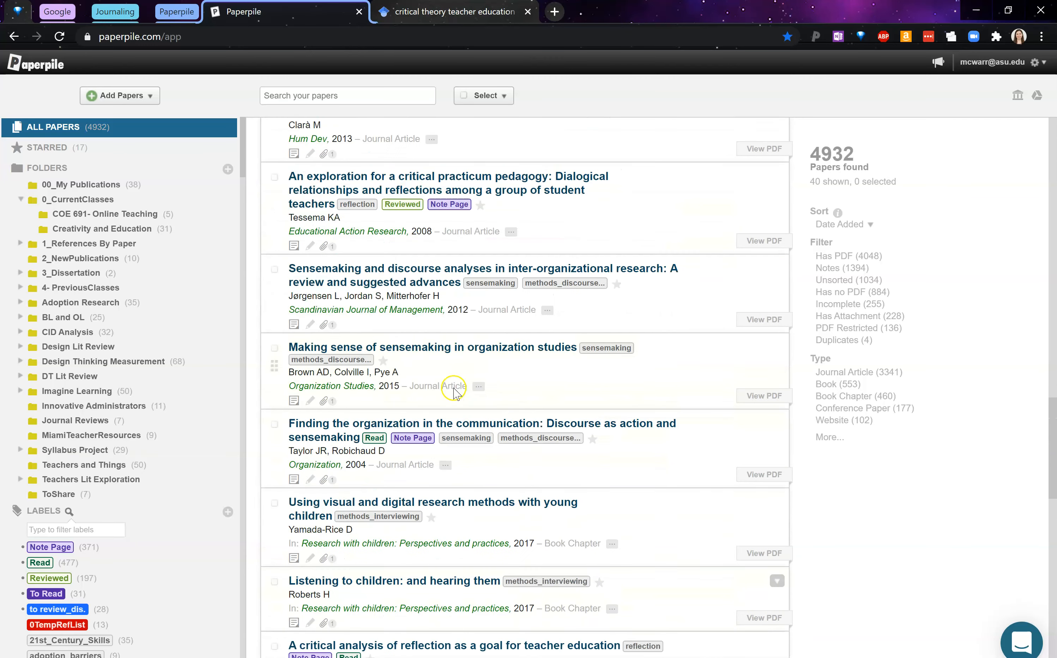